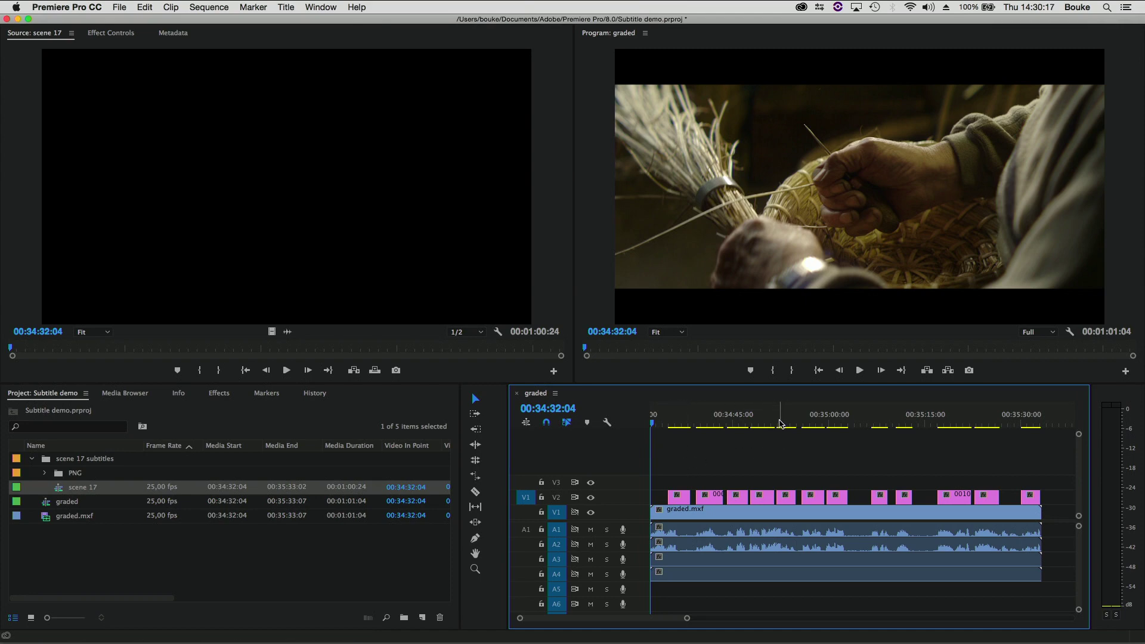
# Cue the sequence to 00:35:01:00, zoom the timeline in, and select the 0007.png clip on V2.
pyautogui.click(780, 424)
pyautogui.moveTo(783, 422); pyautogui.dragTo(836, 423)
pyautogui.moveTo(688, 619); pyautogui.dragTo(585, 620)
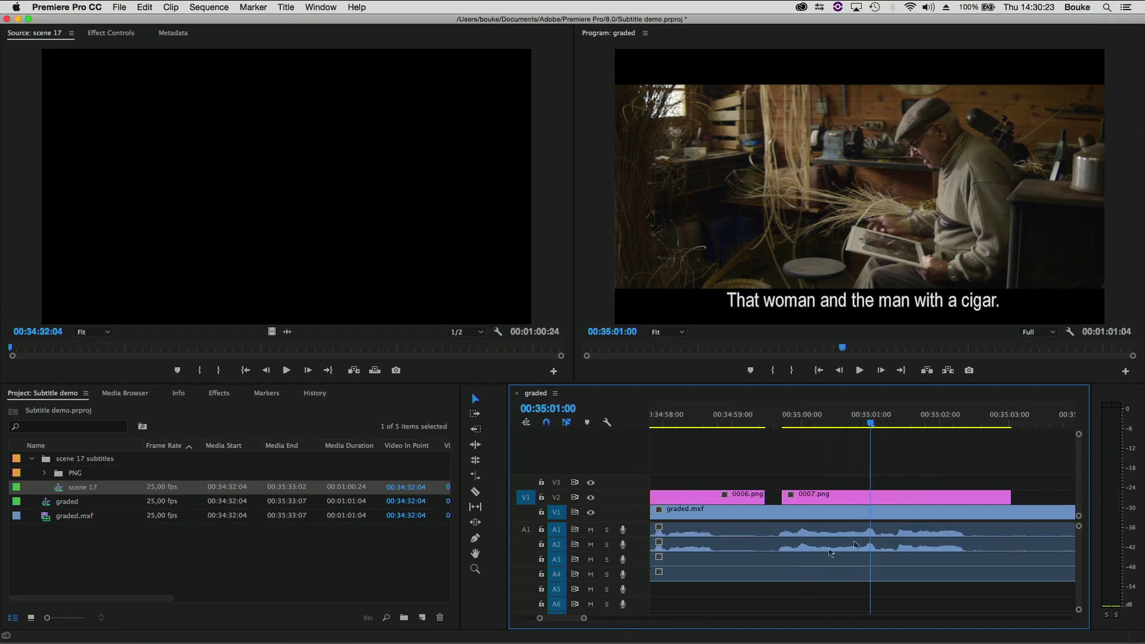
pyautogui.click(854, 500)
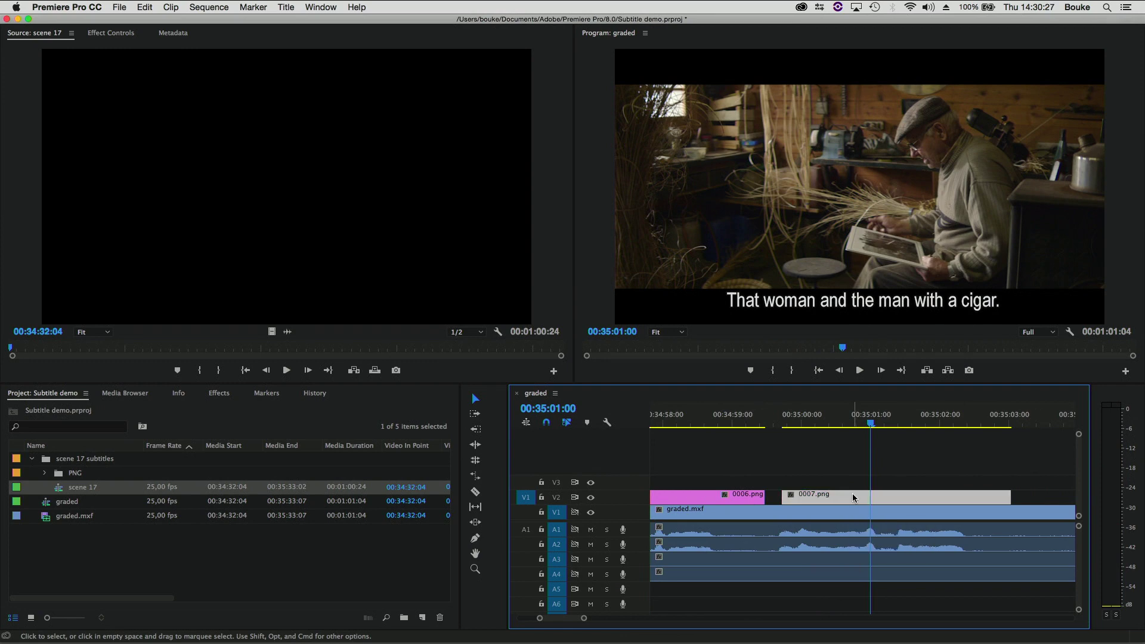
# Open the 0007.png clip in PPeditor with Edit Original.
pyautogui.rightClick(855, 498)
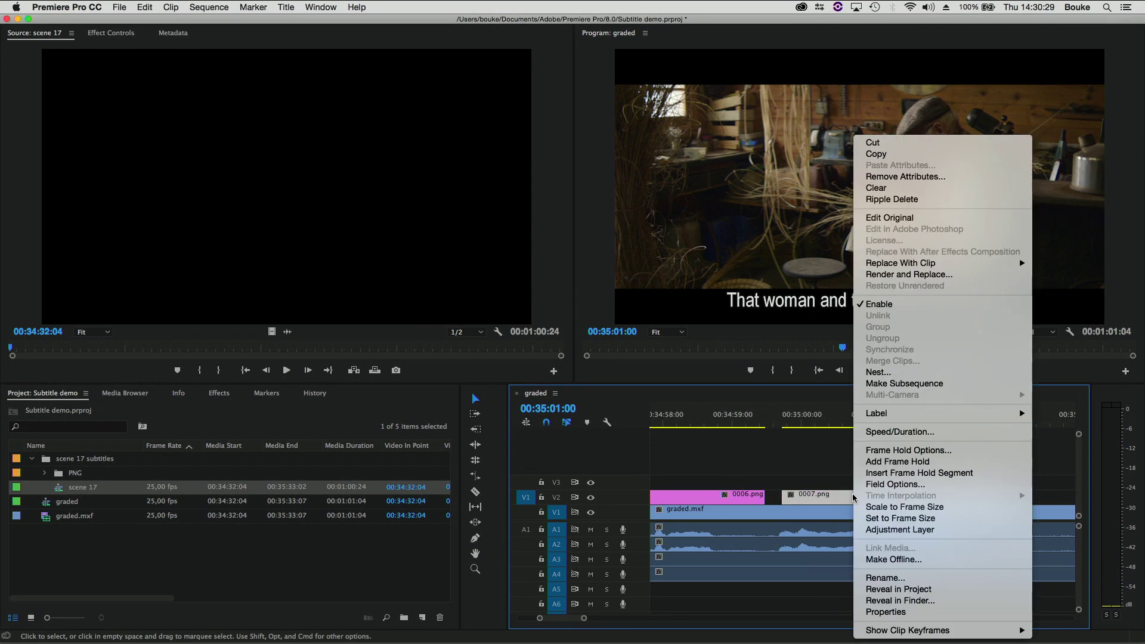
pyautogui.click(903, 218)
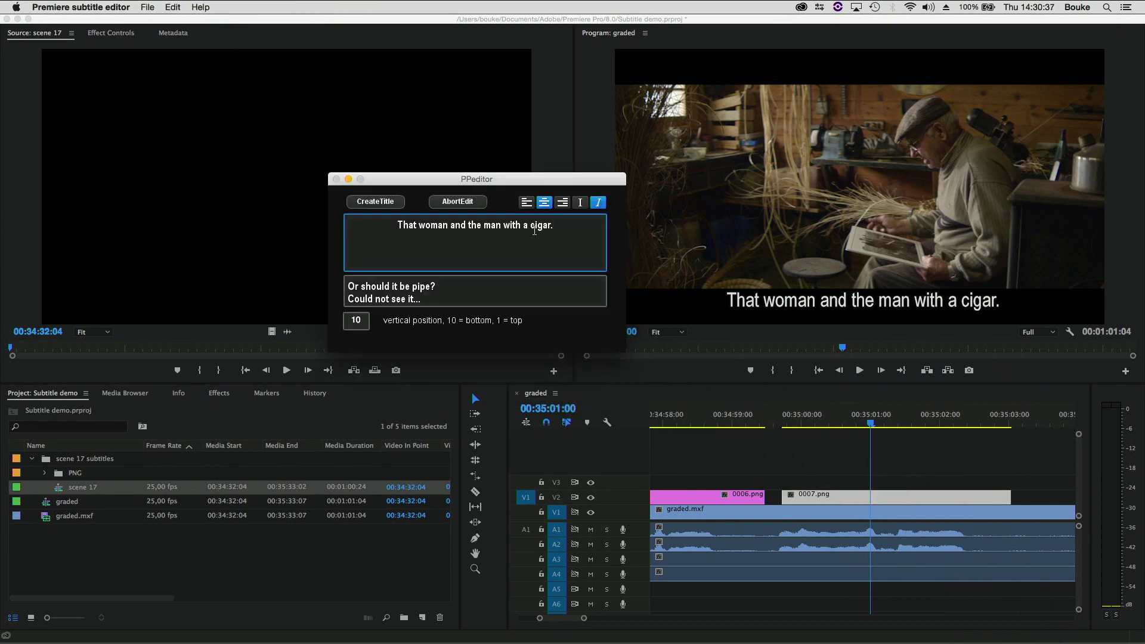
# Replace 'cigar' with 'PIPE' in the subtitle line and regenerate the title image with CreateTitle.
pyautogui.doubleClick(540, 225)
pyautogui.write('Pipe')
pyautogui.press('BackSpace')
pyautogui.press('BackSpace')
pyautogui.press('BackSpace')
pyautogui.write('IPE')
pyautogui.click(375, 201)
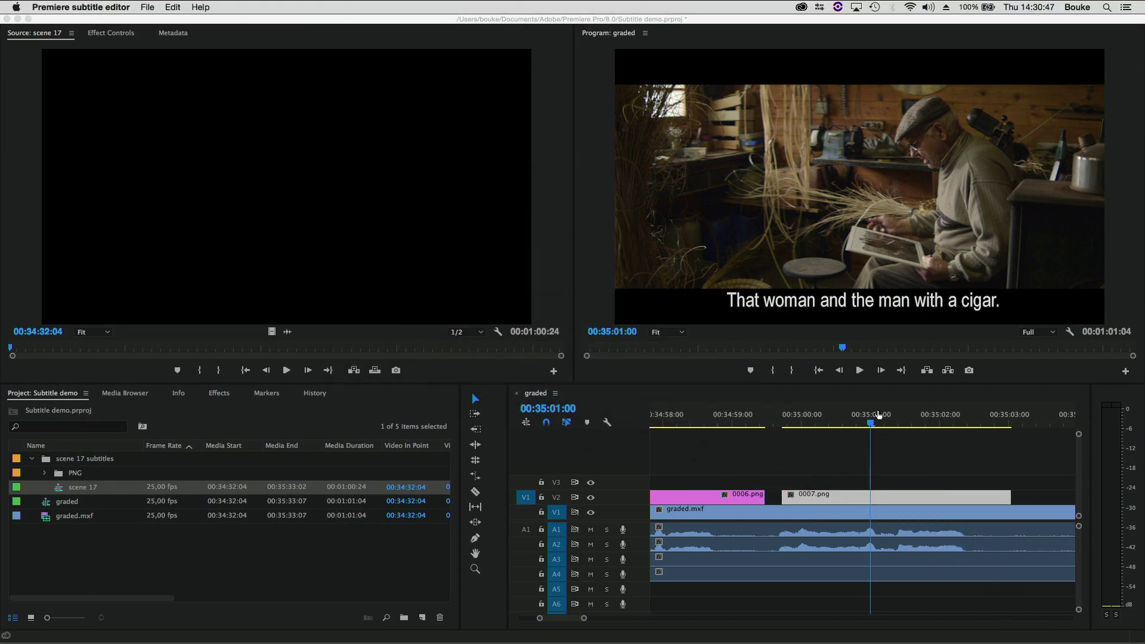
# Scrub the sequence to check the 'PIPE' subtitle, leave full screen, and zoom the timeline out.
pyautogui.click(878, 416)
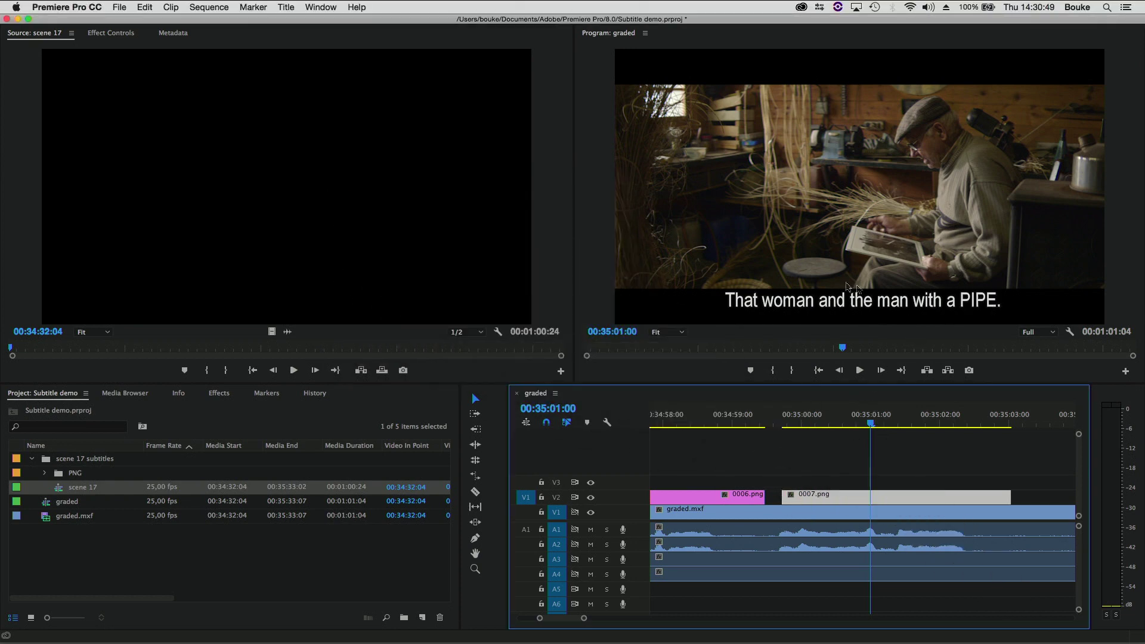
pyautogui.moveTo(925, 425); pyautogui.dragTo(950, 425)
pyautogui.click(1045, 425)
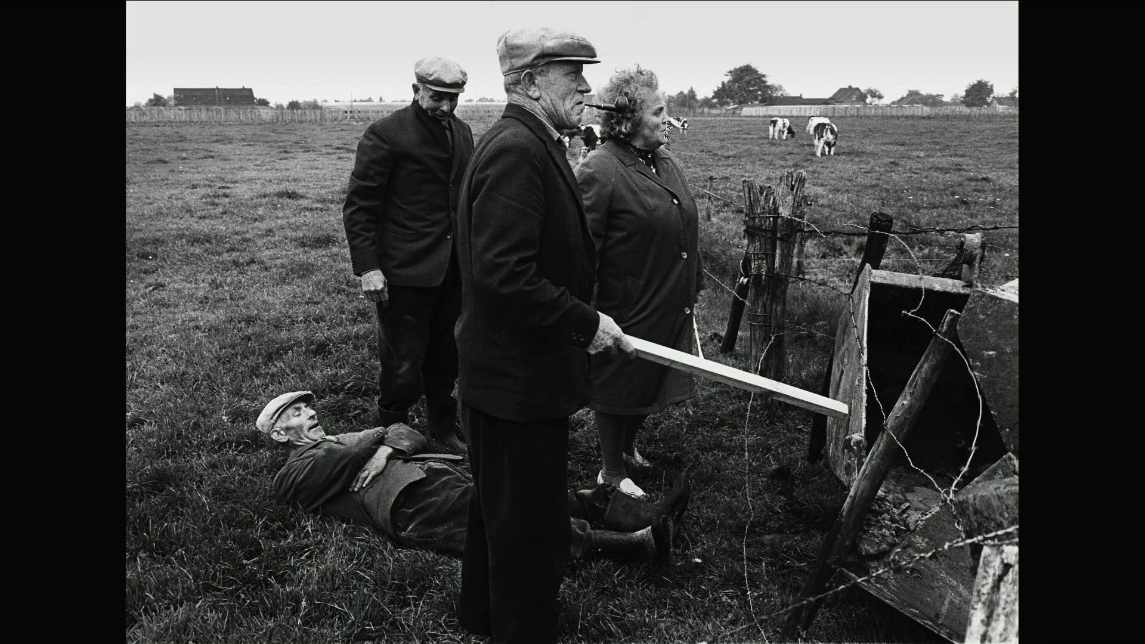
pyautogui.press('Escape')
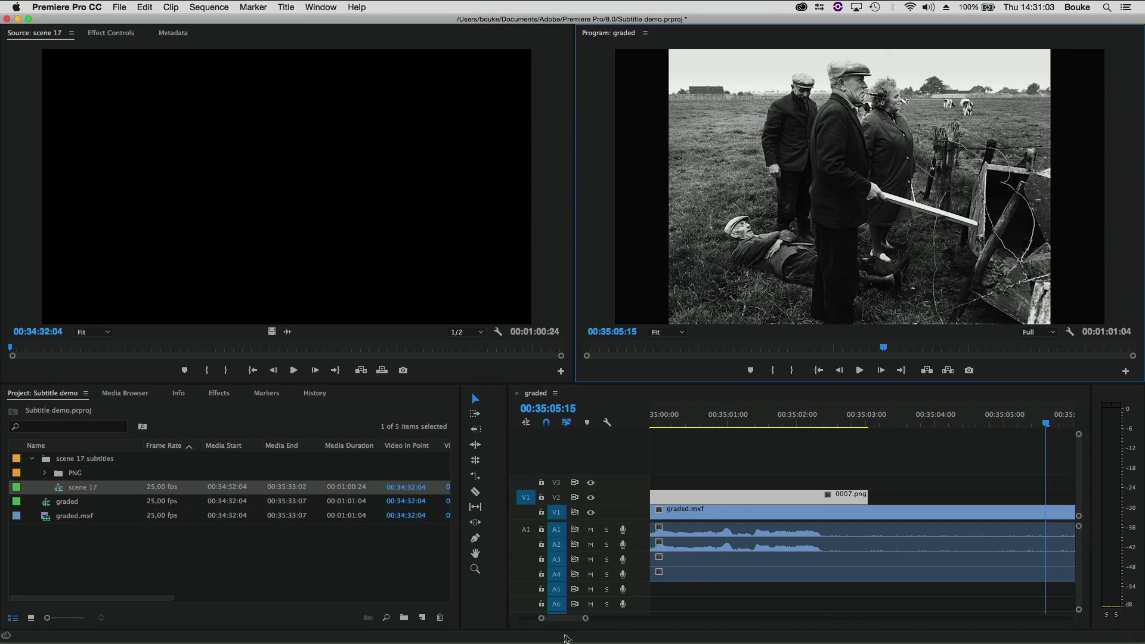
pyautogui.moveTo(585, 618); pyautogui.dragTo(685, 620)
pyautogui.moveTo(955, 430); pyautogui.dragTo(992, 434)
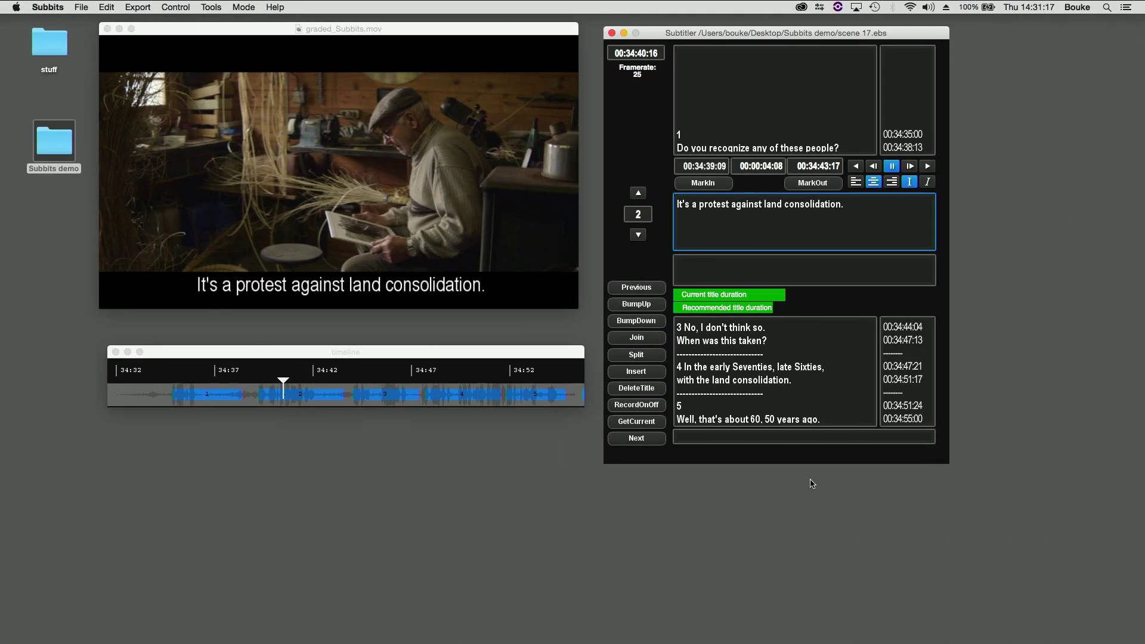
# Trash the PNG export folder inside Subbits demo and return to Premiere.
pyautogui.doubleClick(42, 156)
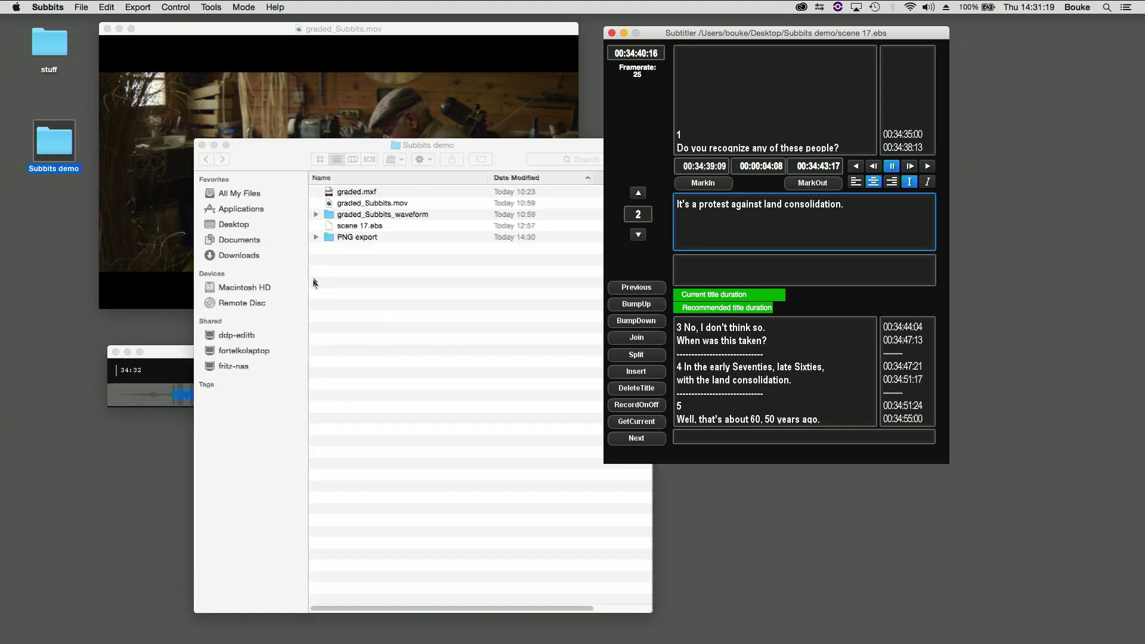
pyautogui.click(329, 237)
pyautogui.click(315, 238)
pyautogui.click(314, 237)
pyautogui.click(326, 237)
pyautogui.press('super+BackSpace')
pyautogui.press('super+Tab')
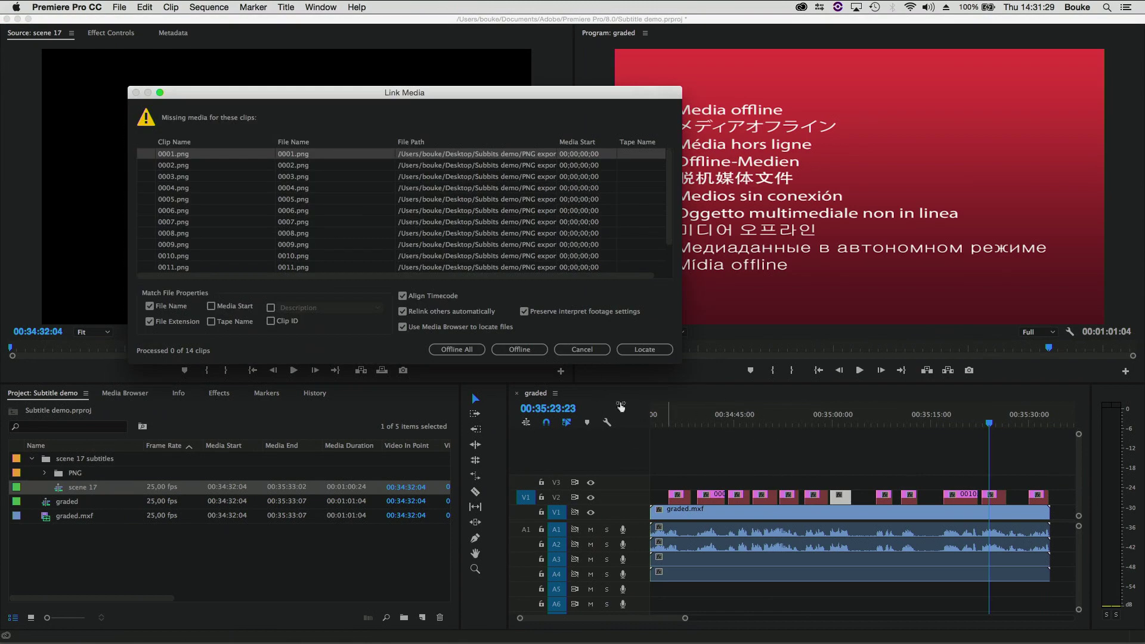
# Take all missing PNGs offline, then delete the scene 17 subtitles bin and its timeline clips.
pyautogui.click(466, 356)
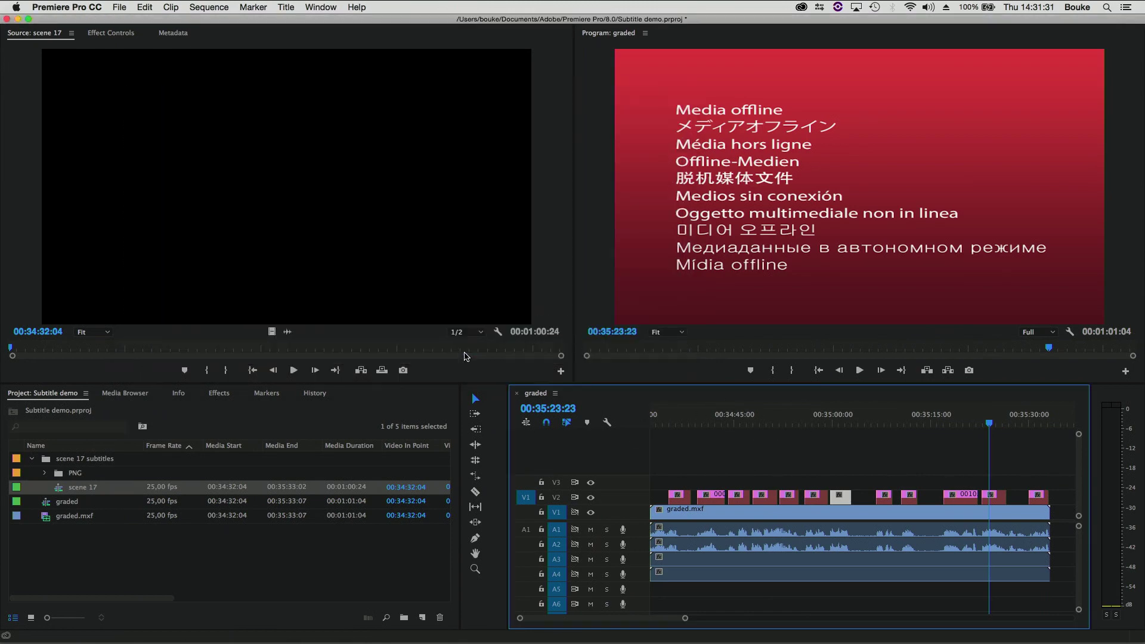
pyautogui.click(32, 458)
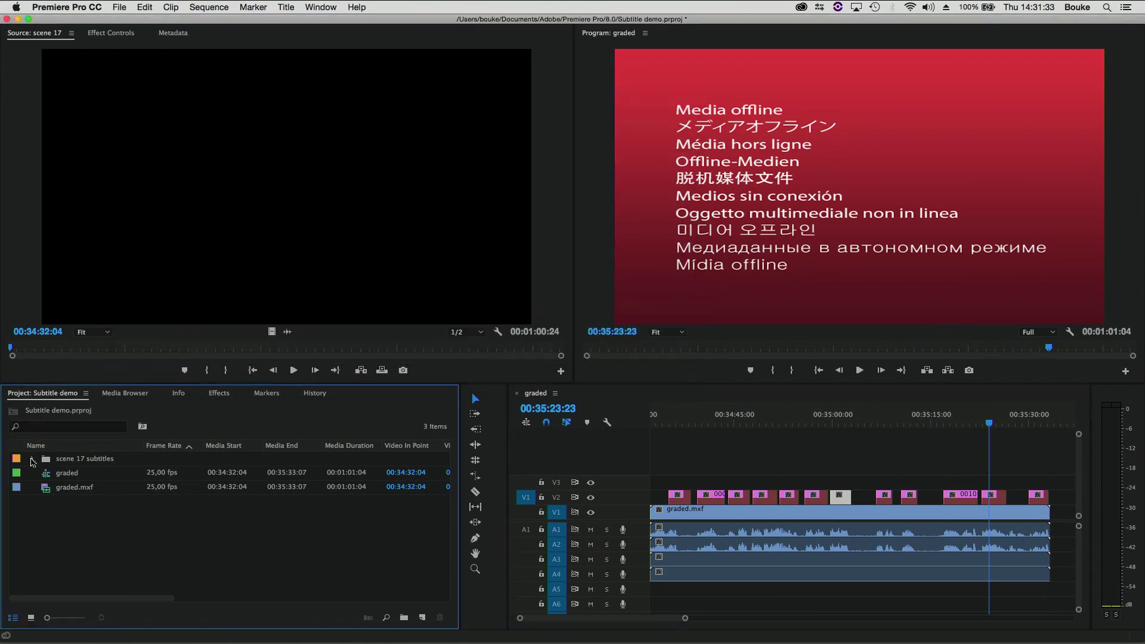
pyautogui.click(43, 462)
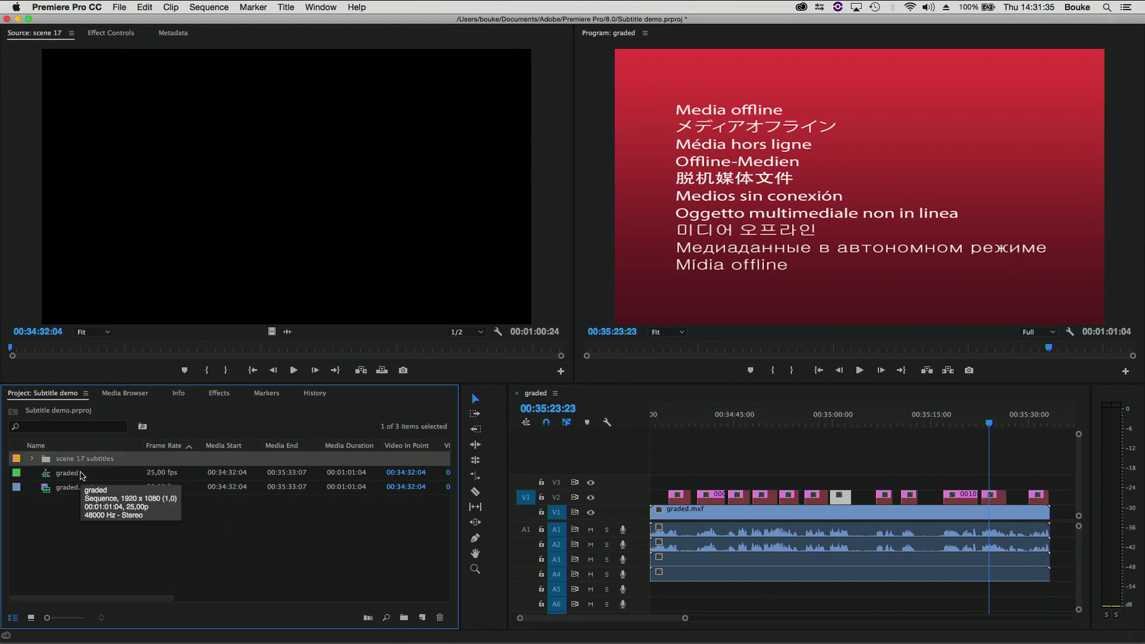
pyautogui.press('Delete')
pyautogui.click(686, 352)
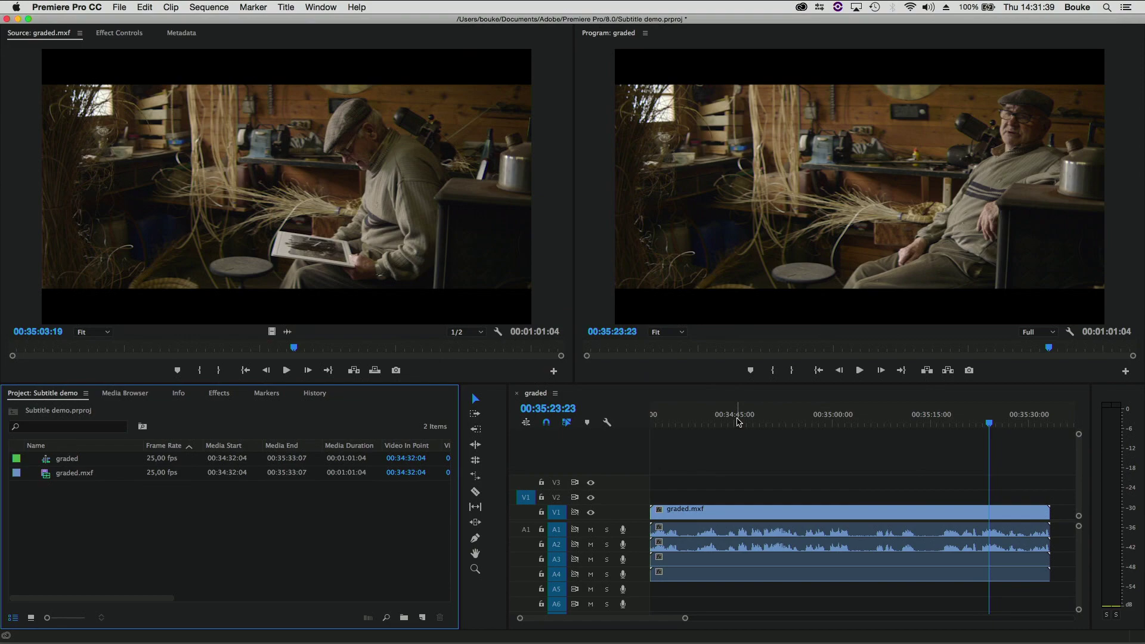
# Hide Premiere, move the Finder window to the lower left, and open Subbits' Export menu.
pyautogui.press('super+h')
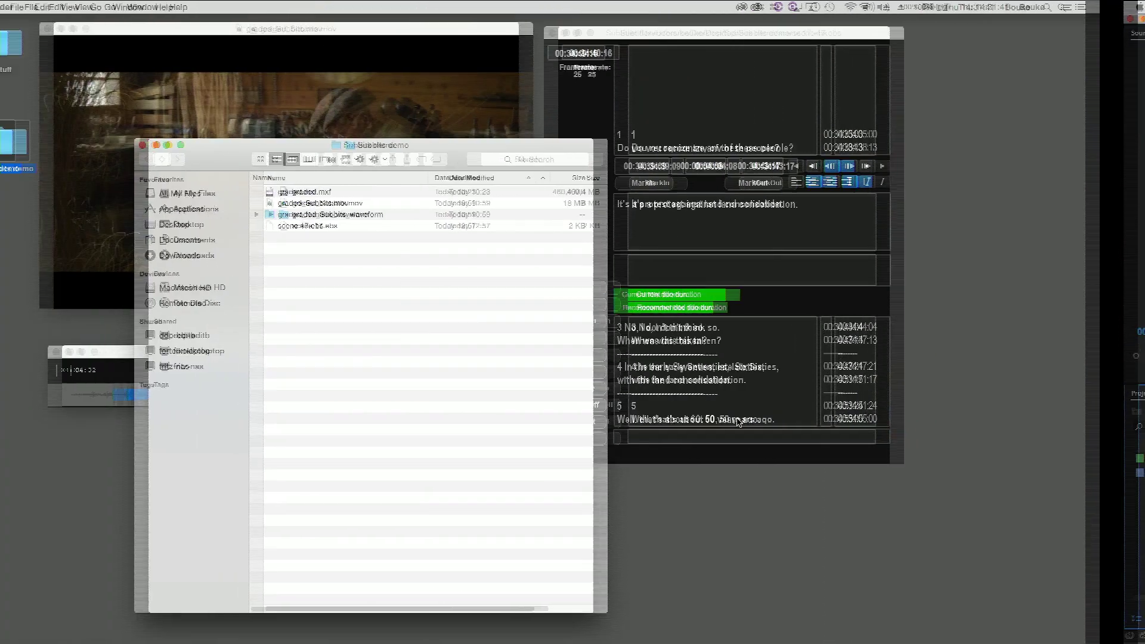
pyautogui.moveTo(255, 155); pyautogui.dragTo(126, 471)
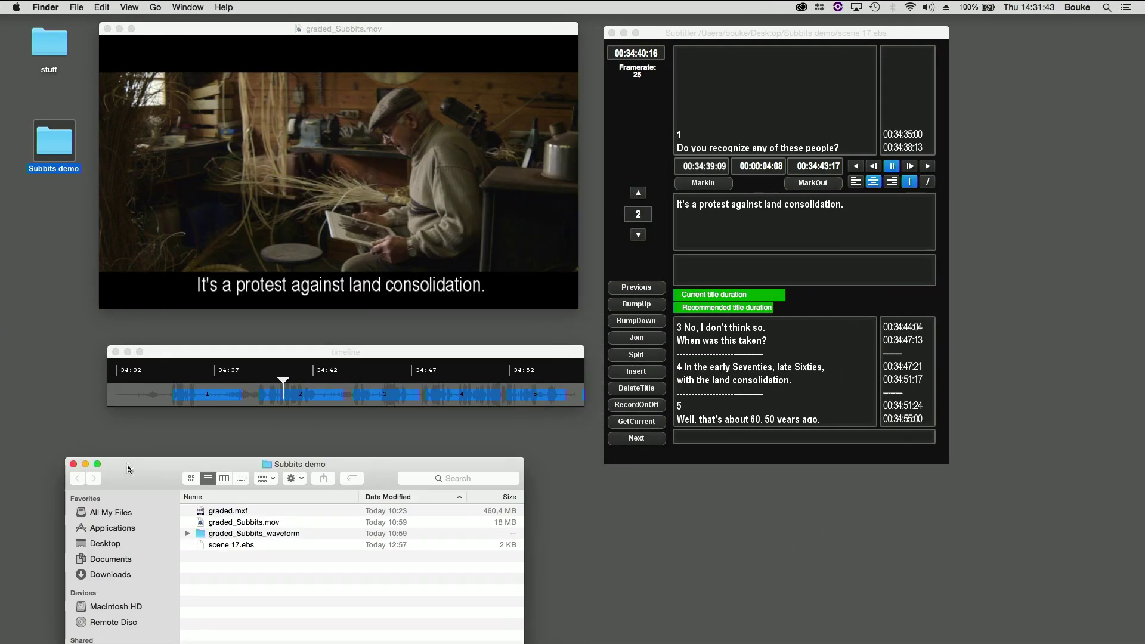
pyautogui.click(797, 221)
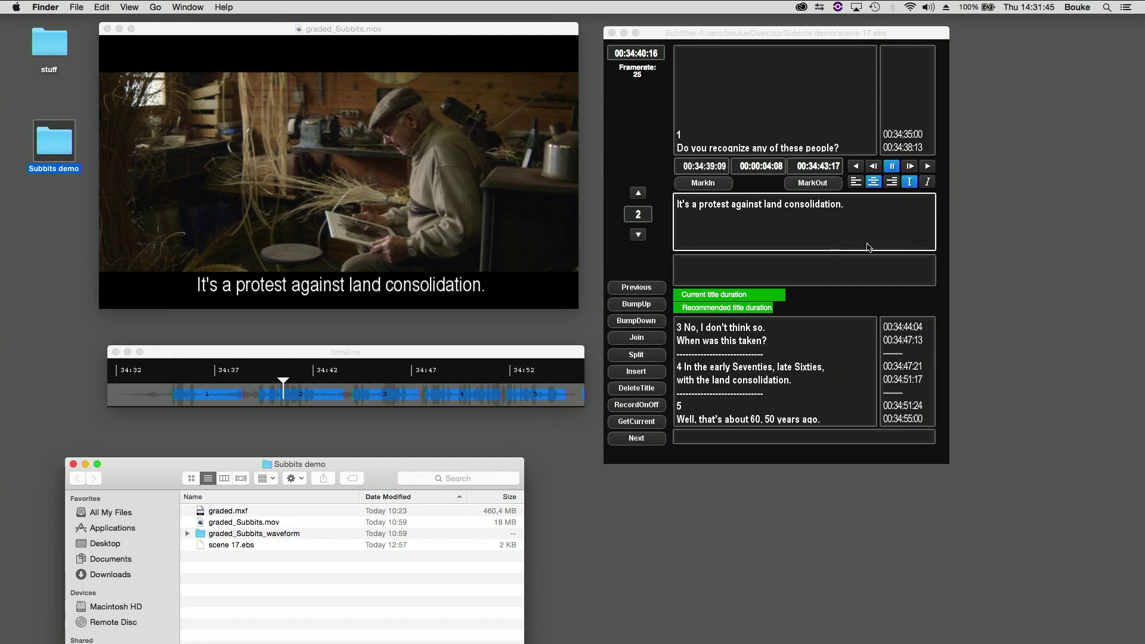
pyautogui.click(868, 223)
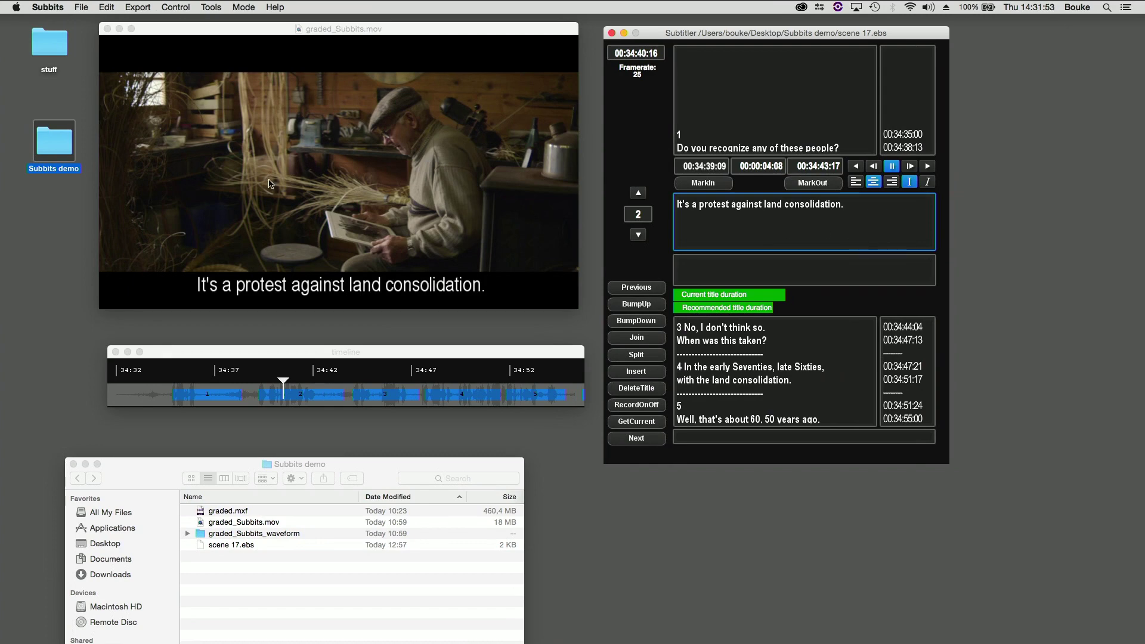
pyautogui.click(138, 7)
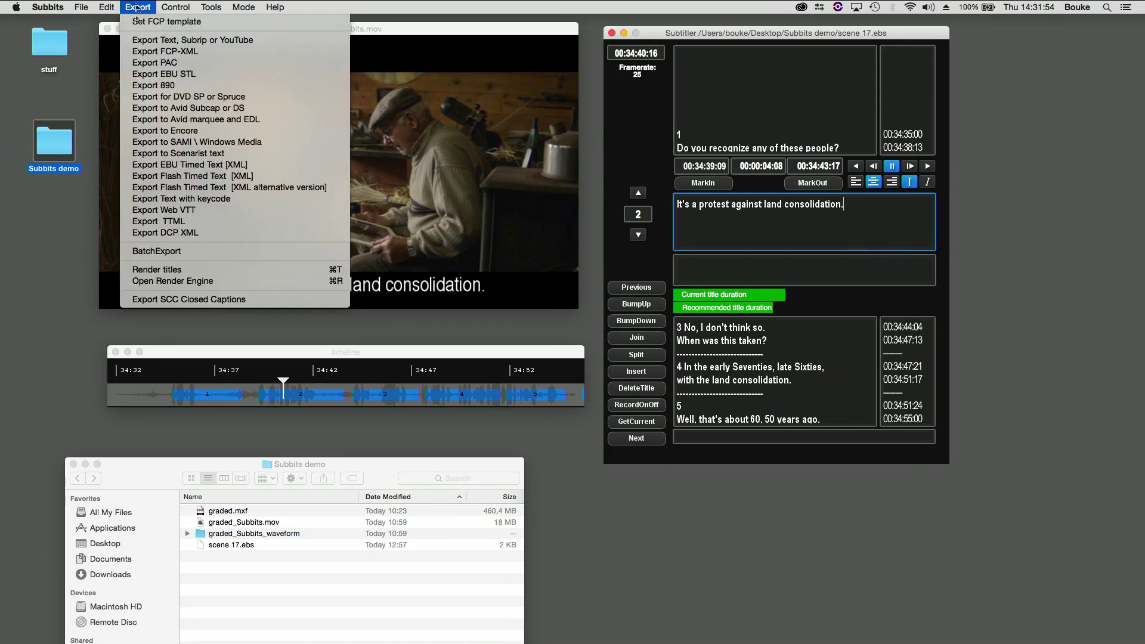
# In the Render Engine, set the third text colour value to 16 for yellow text and preview.
pyautogui.click(179, 281)
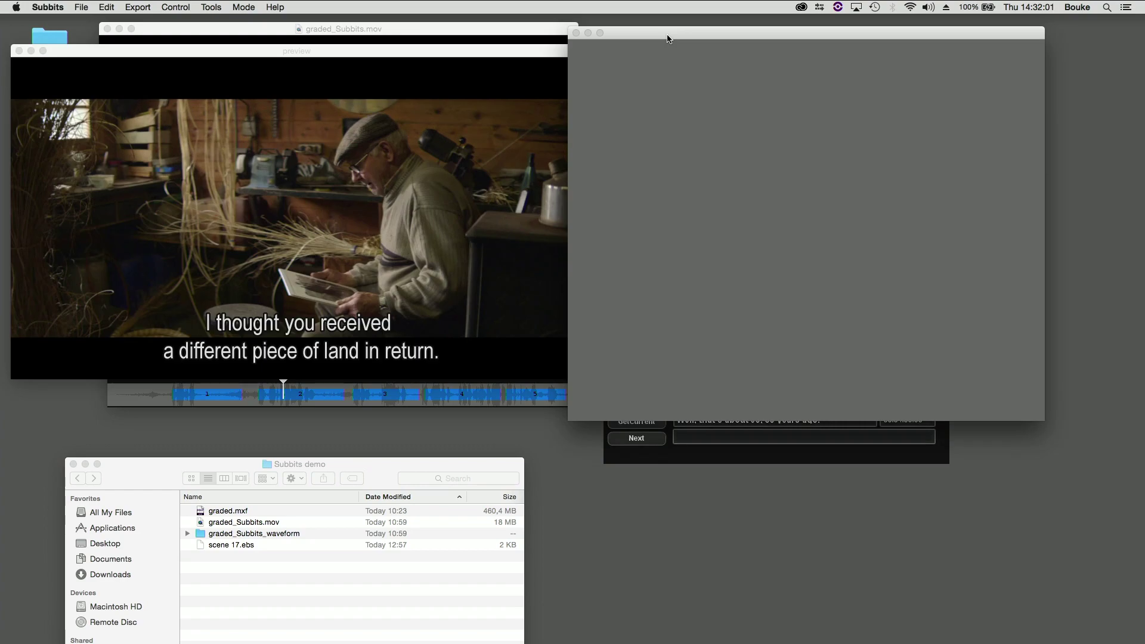
pyautogui.moveTo(668, 36); pyautogui.dragTo(698, 73)
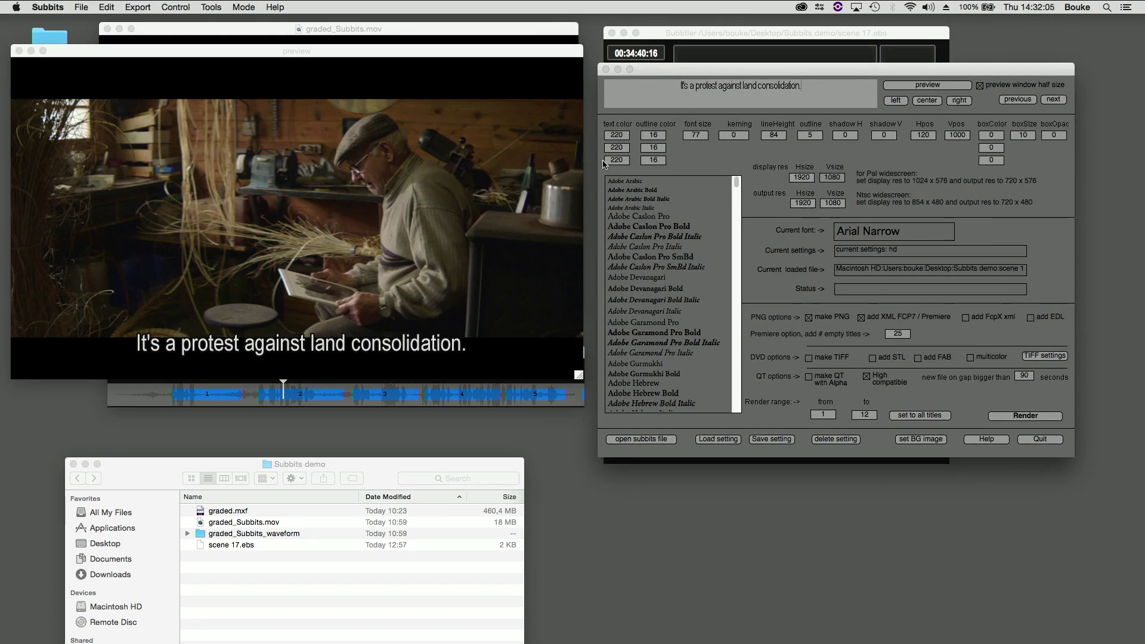
pyautogui.moveTo(629, 161); pyautogui.dragTo(605, 164)
pyautogui.write('16')
pyautogui.click(917, 87)
# Set the subtitle font size to 60, preview it, and start rendering.
pyautogui.moveTo(702, 138); pyautogui.dragTo(684, 135)
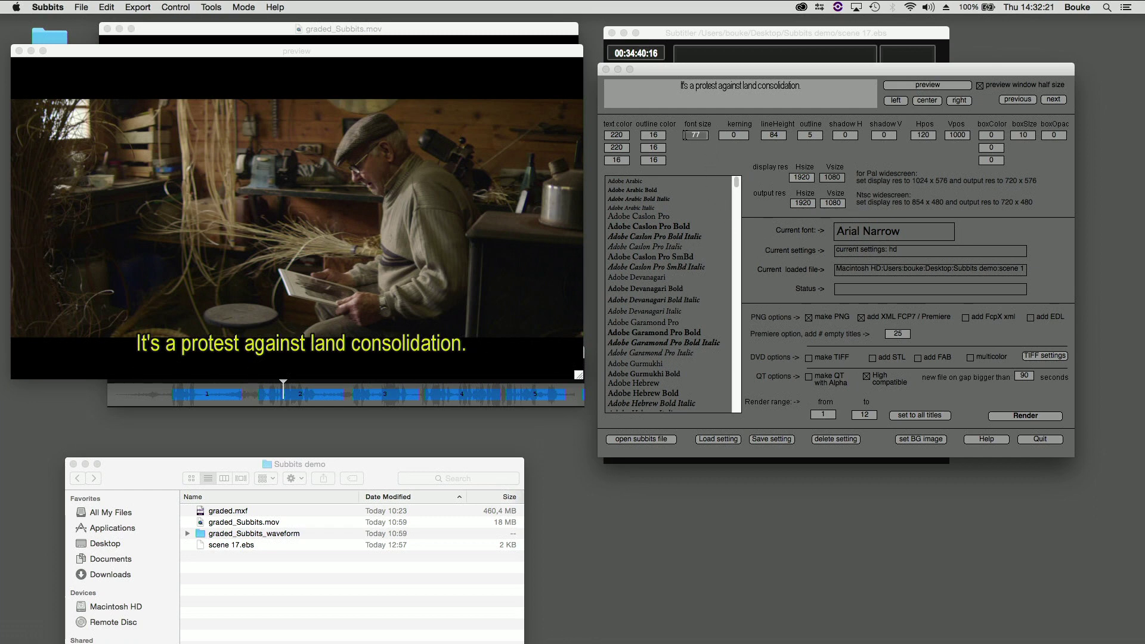
pyautogui.write('60')
pyautogui.click(927, 88)
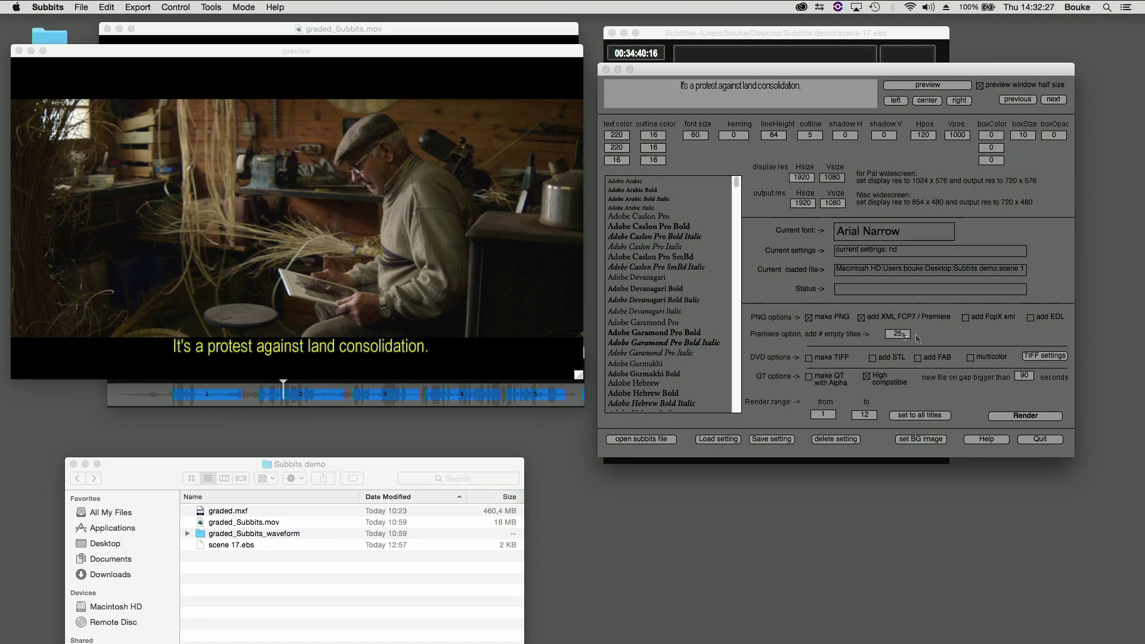
pyautogui.click(1028, 421)
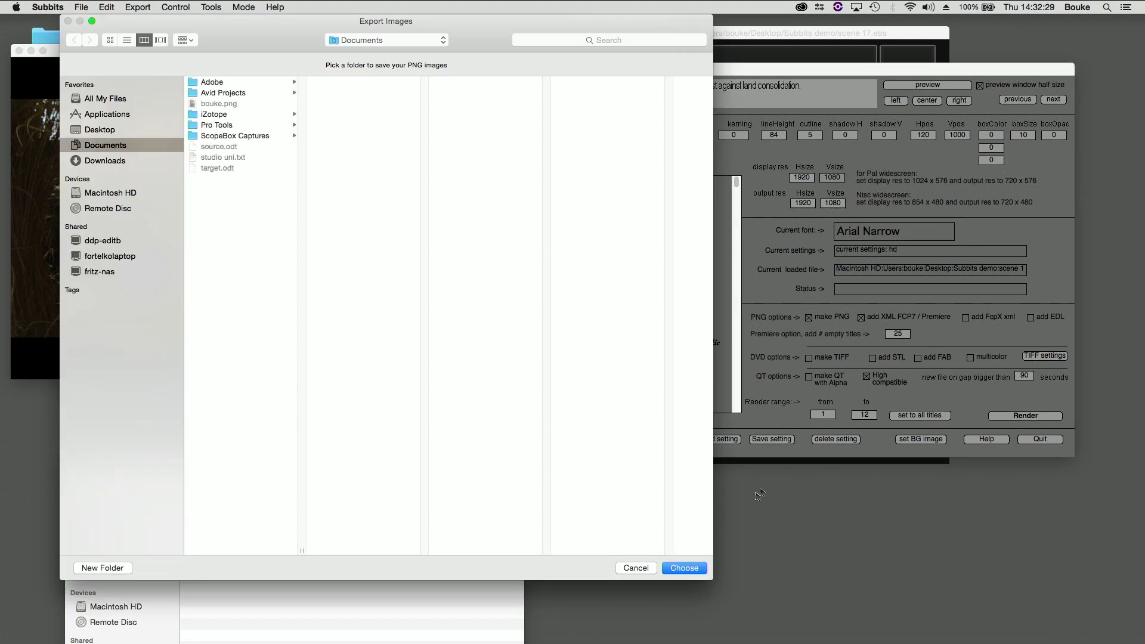
# Cancel the folder picker, set the empty-titles value to 3, and restart the render.
pyautogui.click(635, 569)
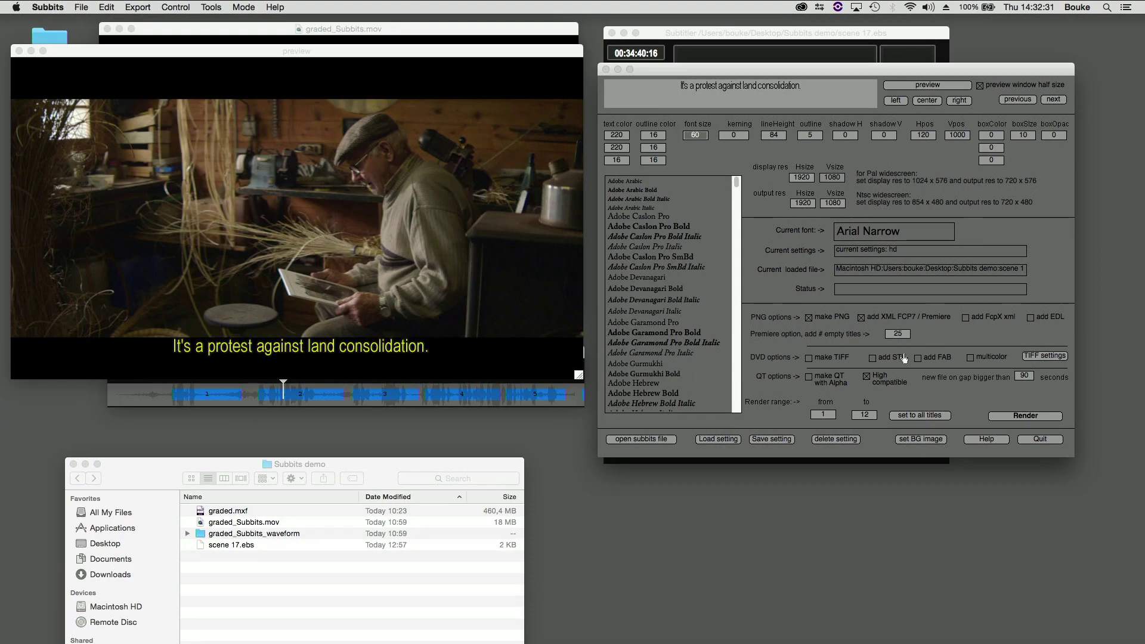
pyautogui.click(889, 334)
pyautogui.write('3')
pyautogui.click(1025, 416)
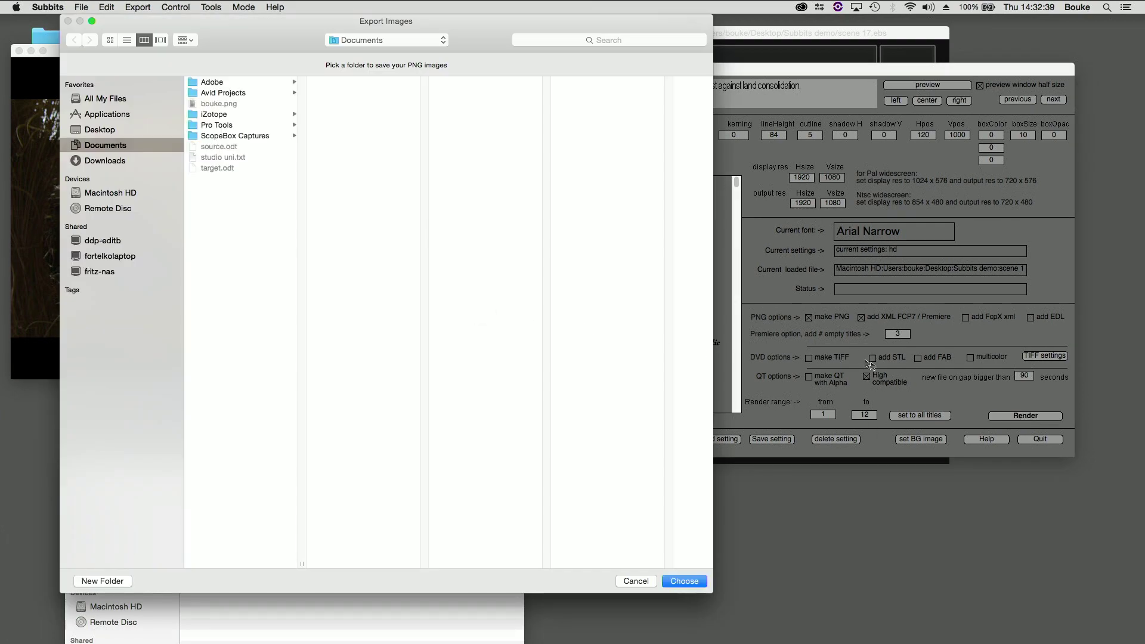
# Create a new test titles folder inside Subbits demo and render the PNGs into it.
pyautogui.click(136, 130)
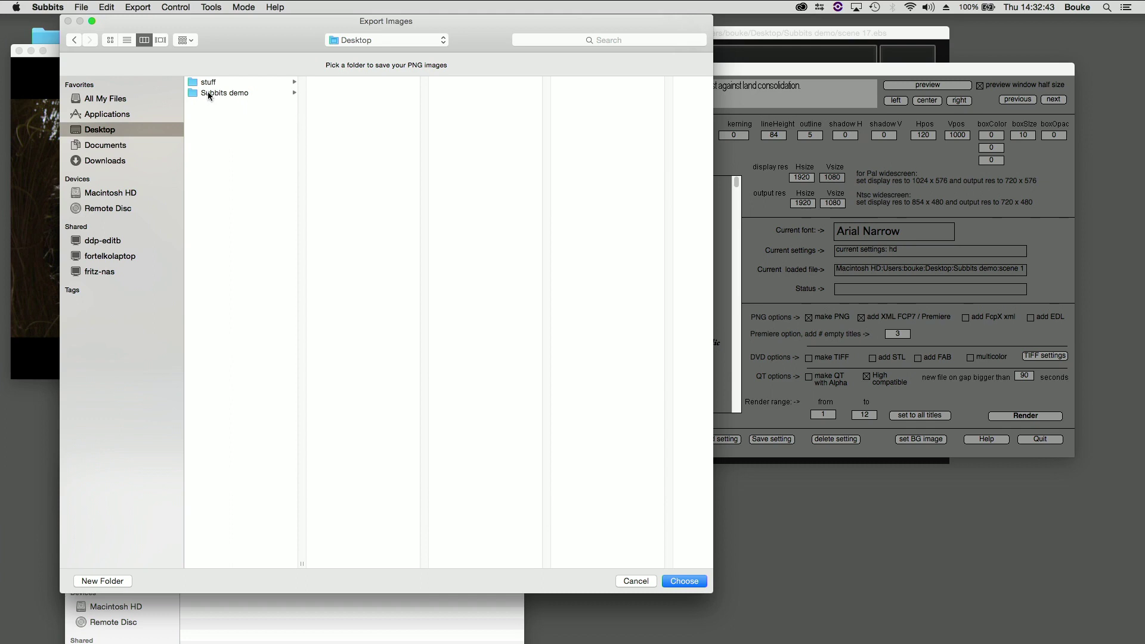
pyautogui.click(208, 93)
pyautogui.click(107, 581)
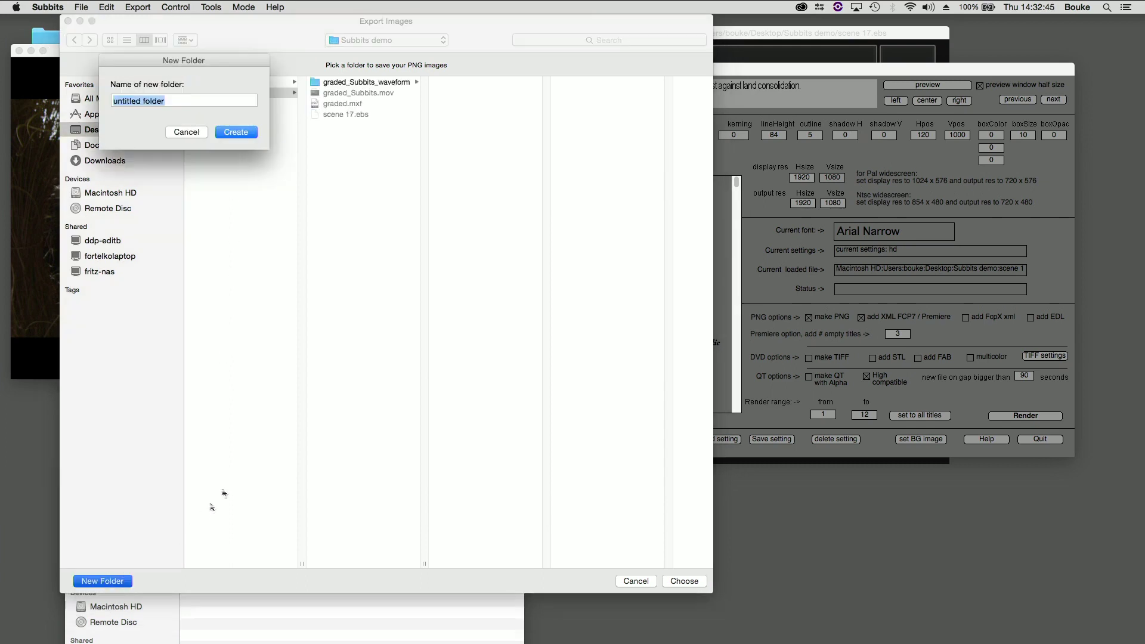
pyautogui.write('Bouke Test')
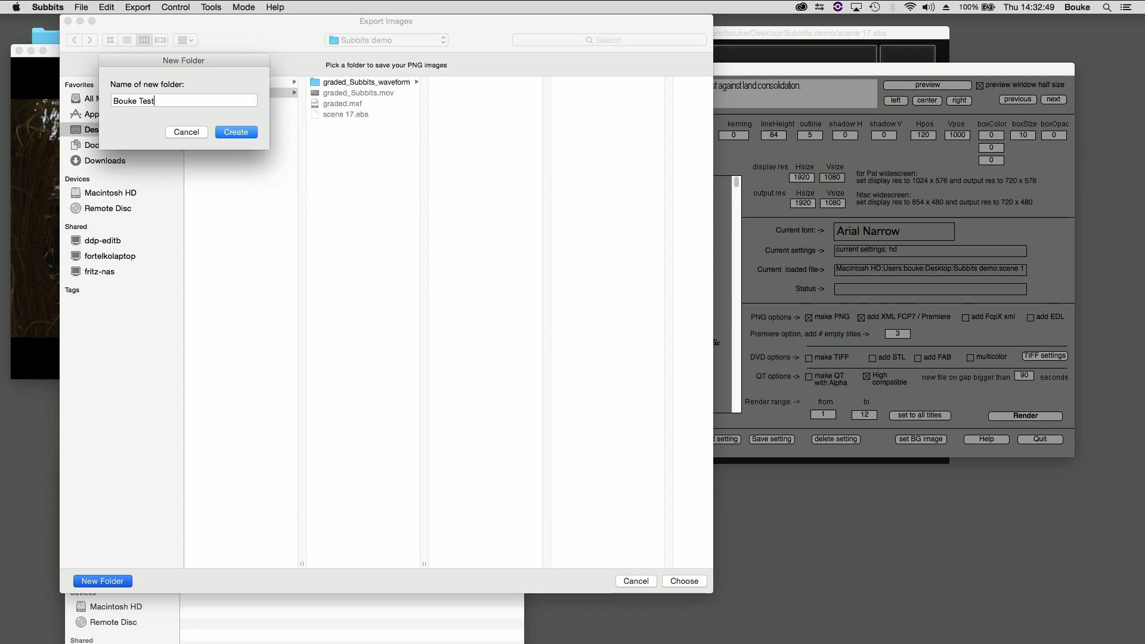
pyautogui.write('Titles')
pyautogui.press('Return')
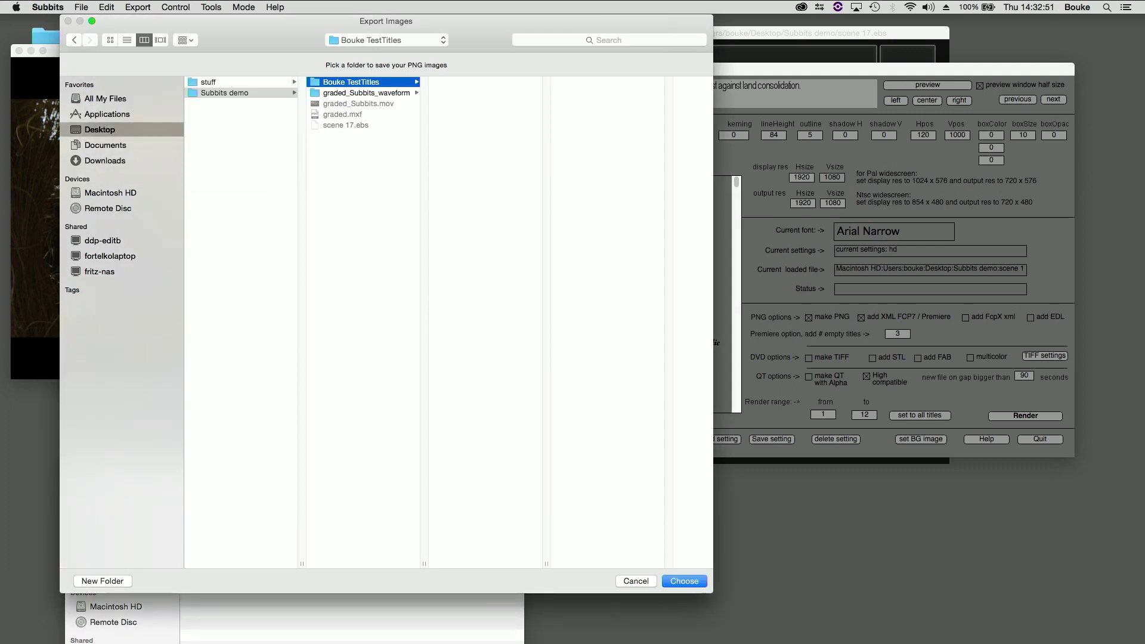
pyautogui.click(684, 581)
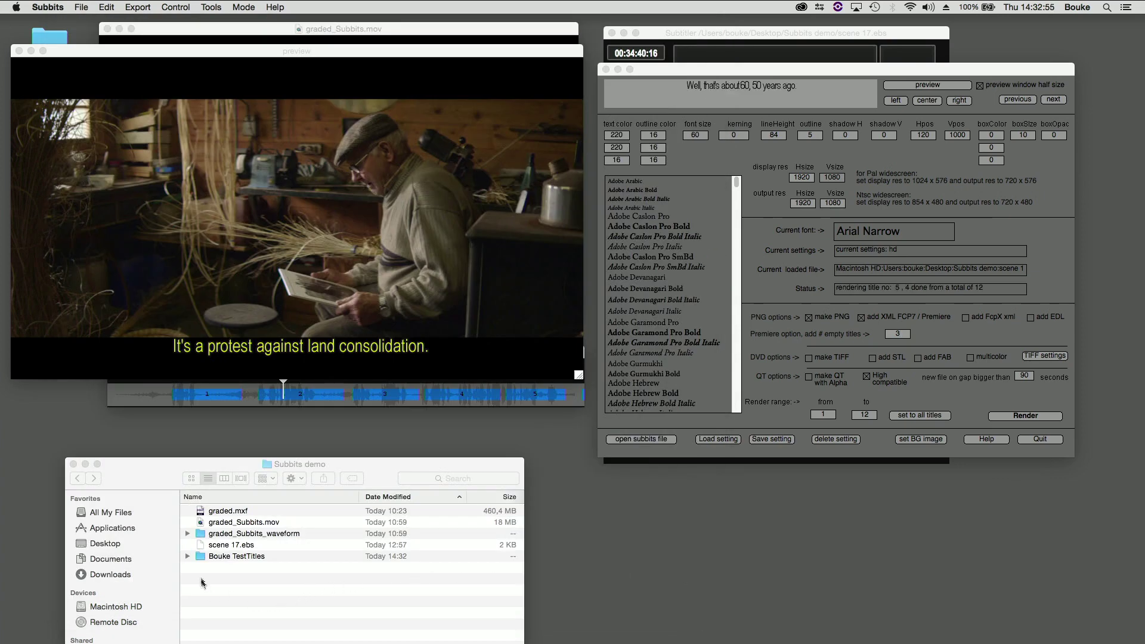
# Check the rendered output in Finder, close Subbits' render windows, and return to Premiere.
pyautogui.doubleClick(206, 556)
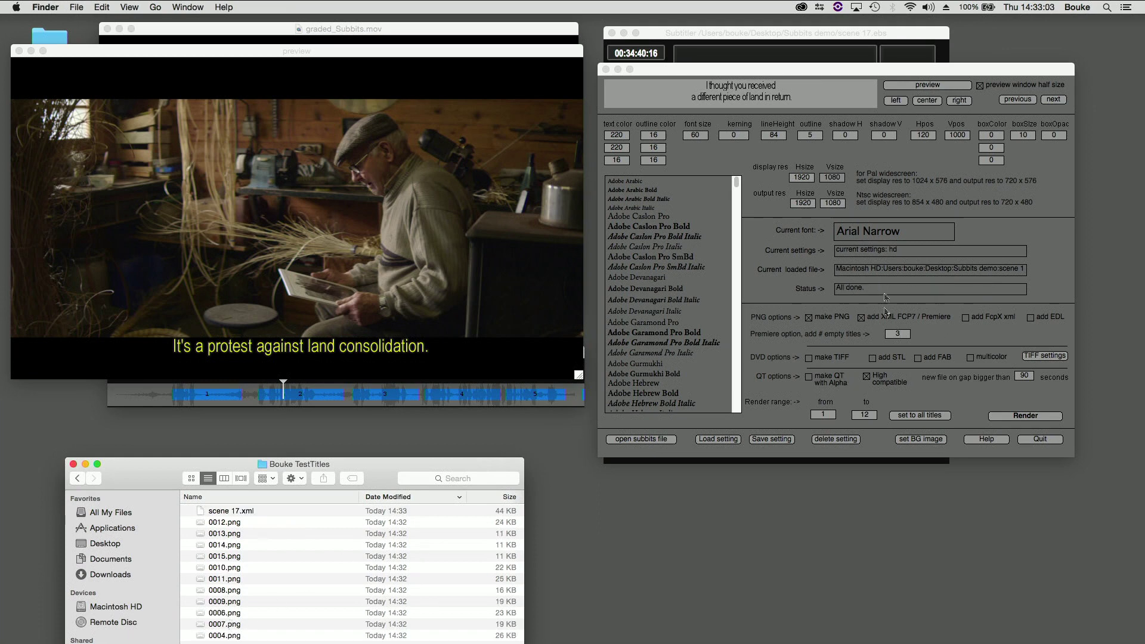
pyautogui.click(1037, 446)
pyautogui.click(1037, 445)
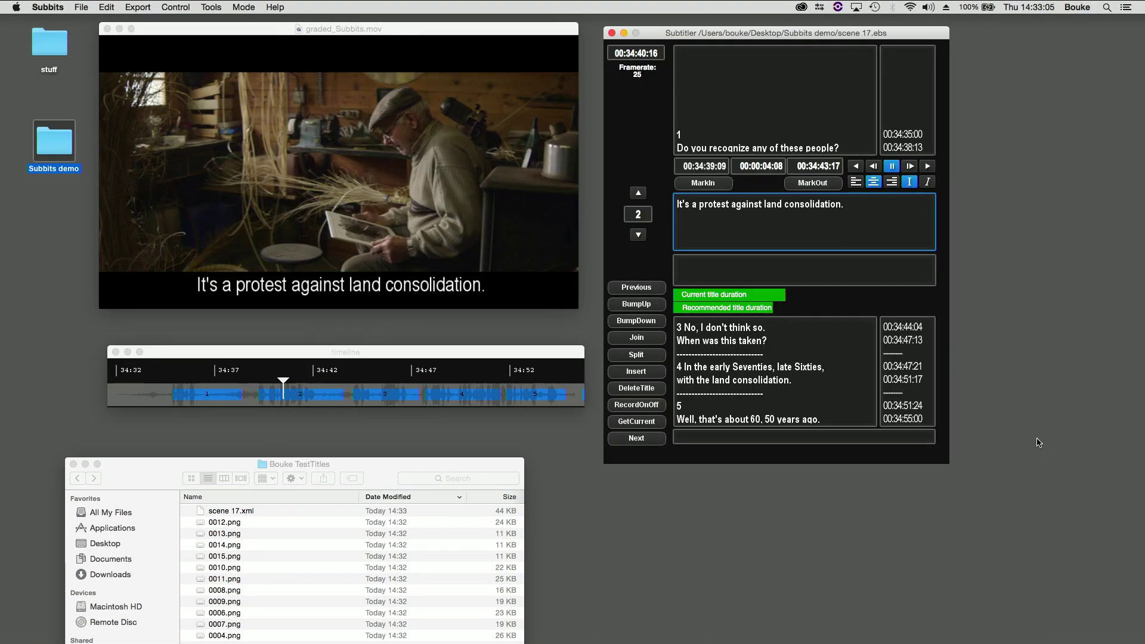
pyautogui.press('super+Tab')
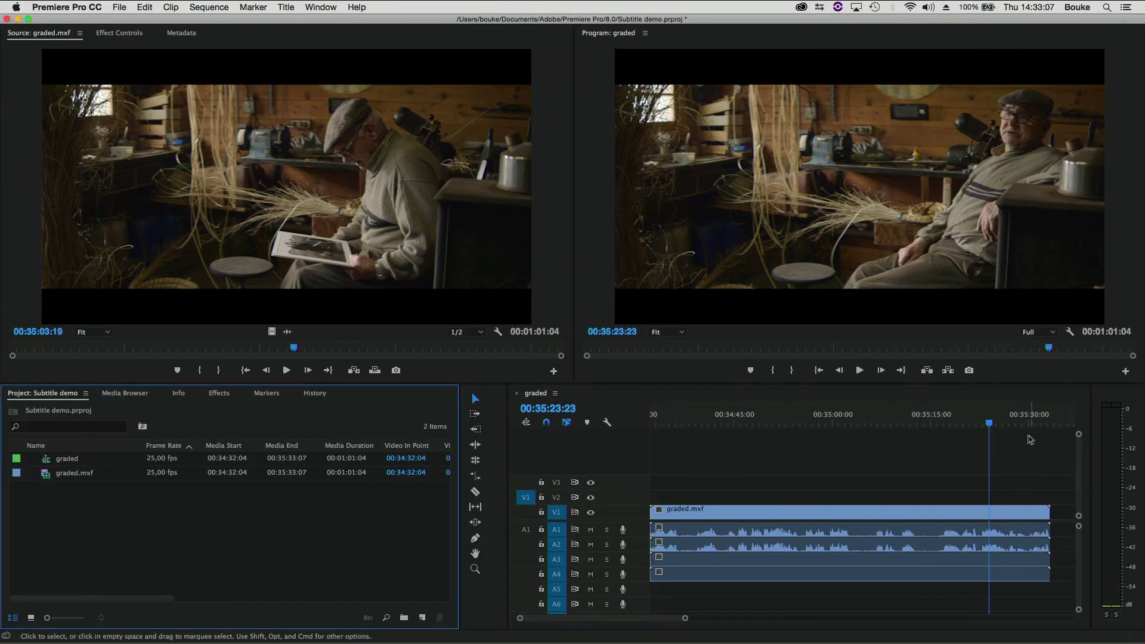
# Import scene 17.xml from the new titles folder in Subbits demo.
pyautogui.rightClick(131, 557)
pyautogui.click(170, 612)
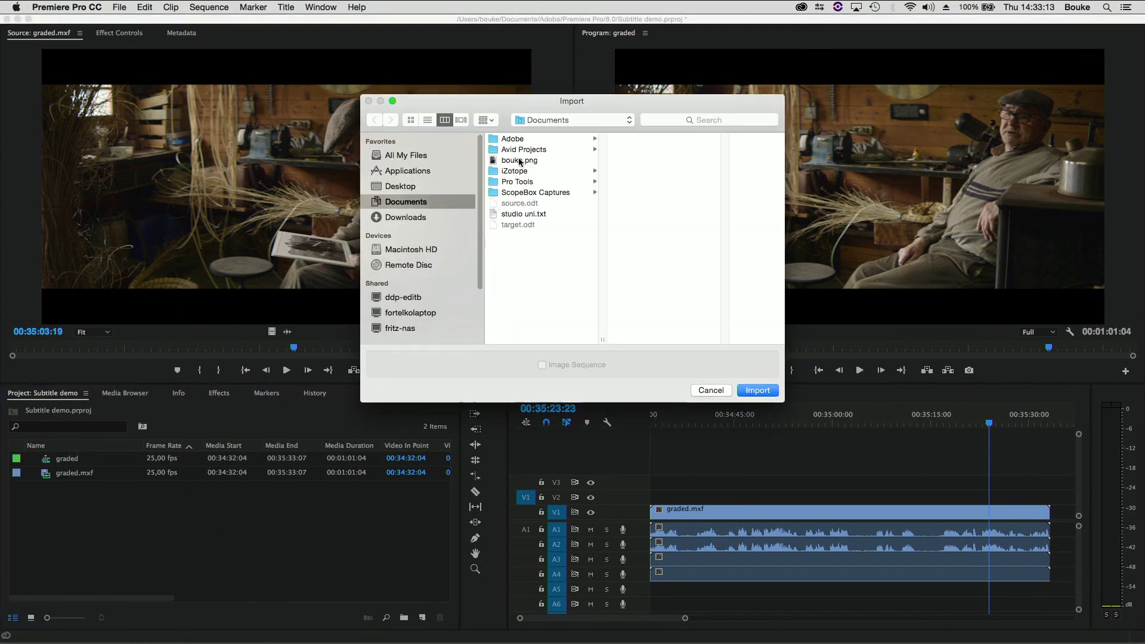
pyautogui.click(401, 186)
pyautogui.click(511, 150)
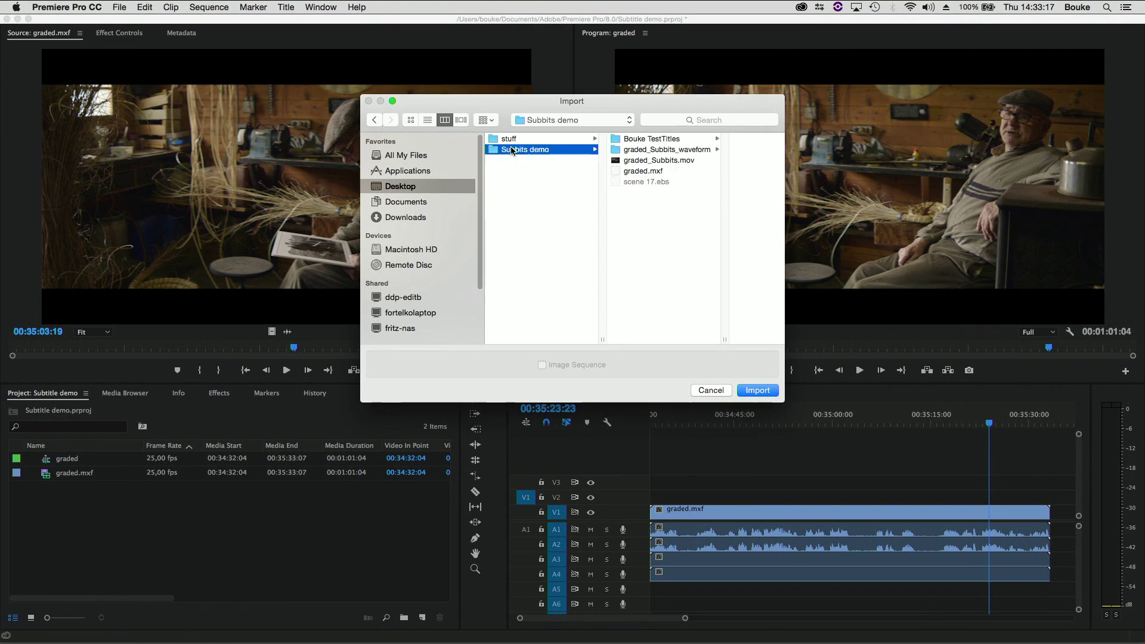
pyautogui.click(650, 139)
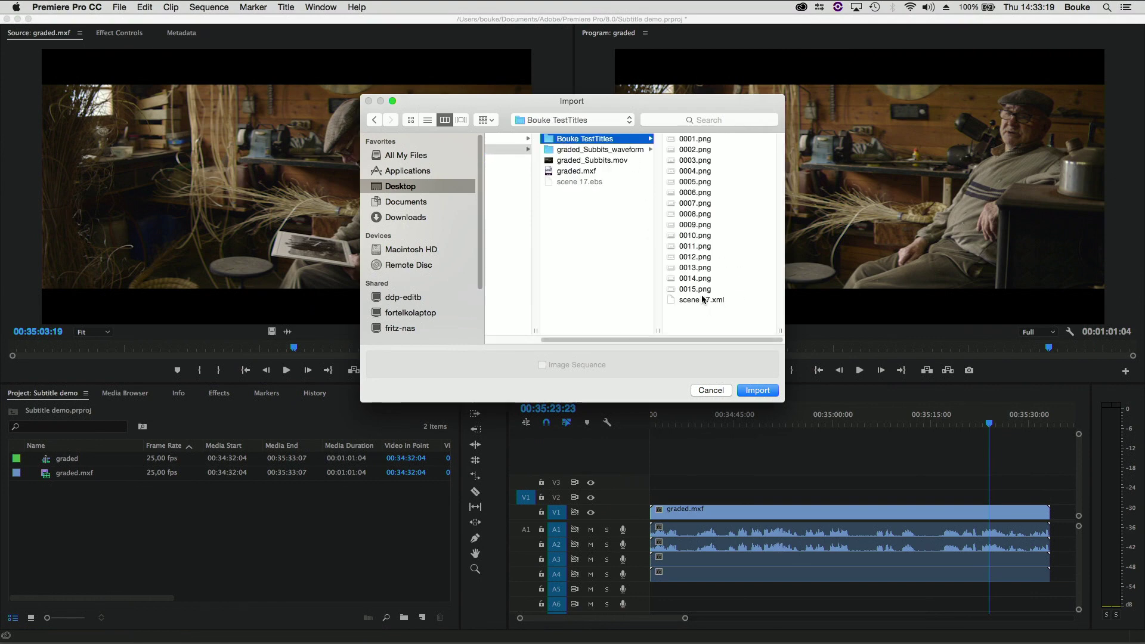
pyautogui.doubleClick(702, 300)
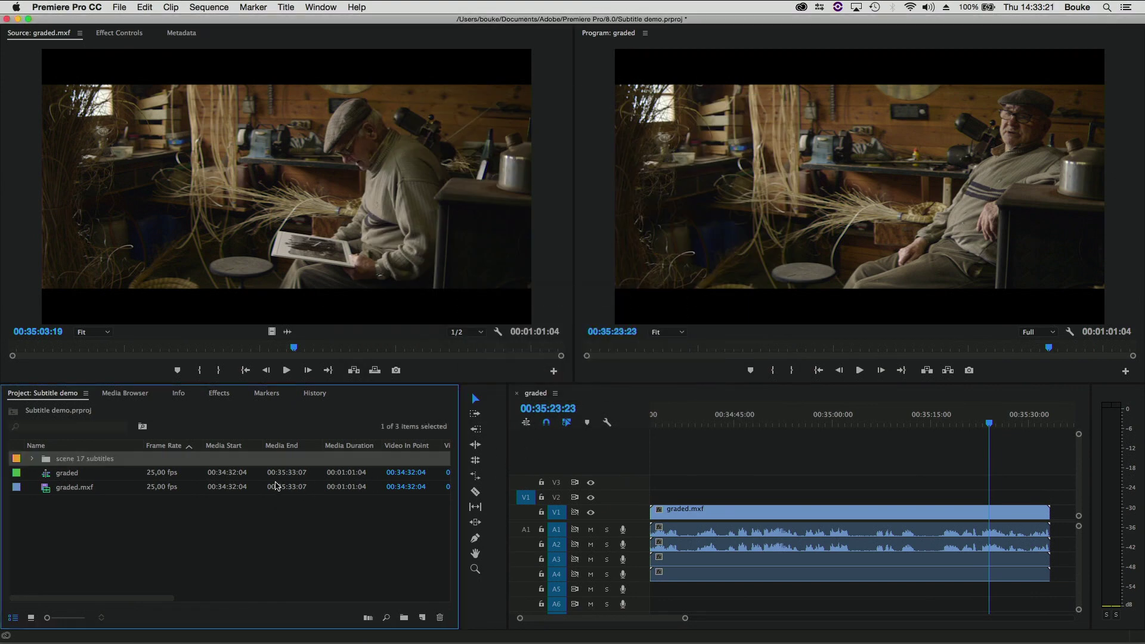
# Expand the scene 17 subtitles bin and its PNG folder, then select the scene 17 sequence.
pyautogui.click(32, 459)
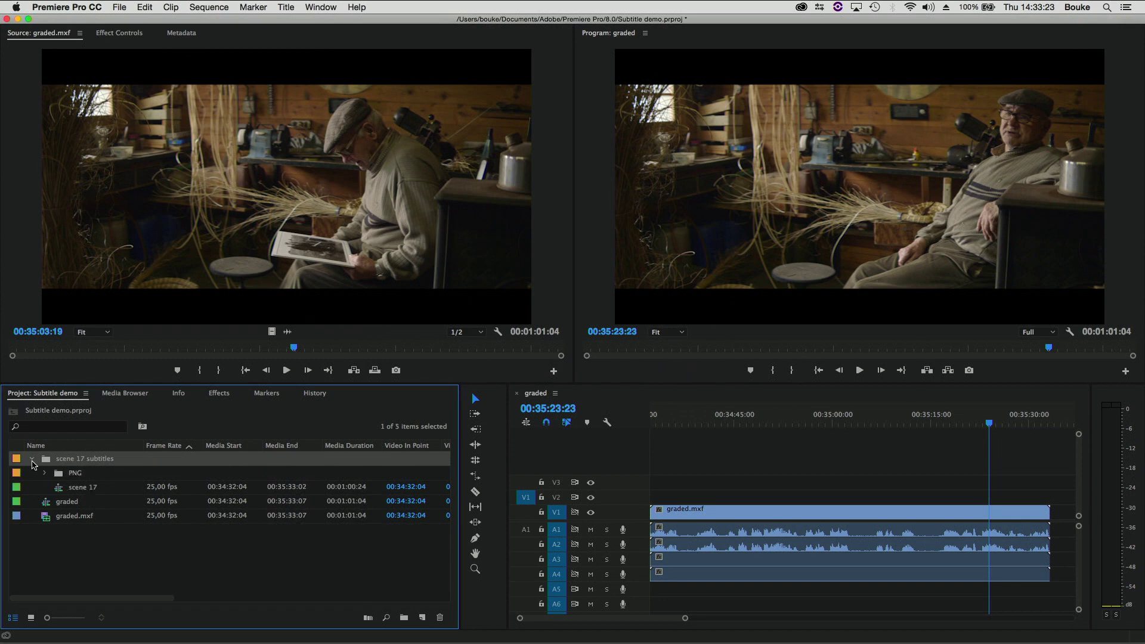
pyautogui.click(42, 473)
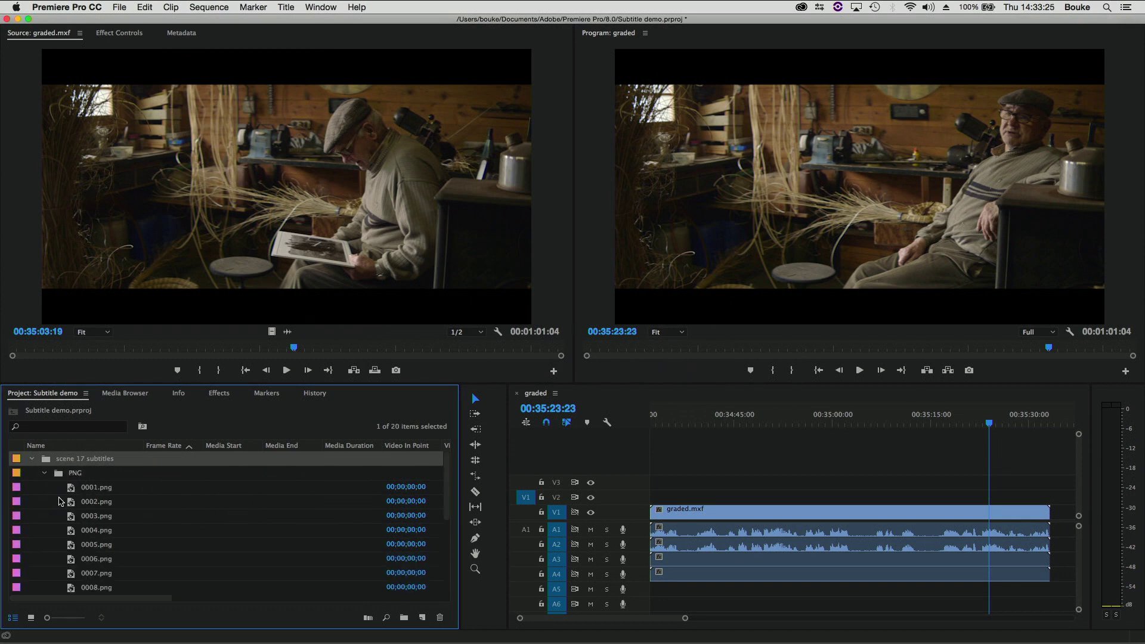
pyautogui.click(48, 480)
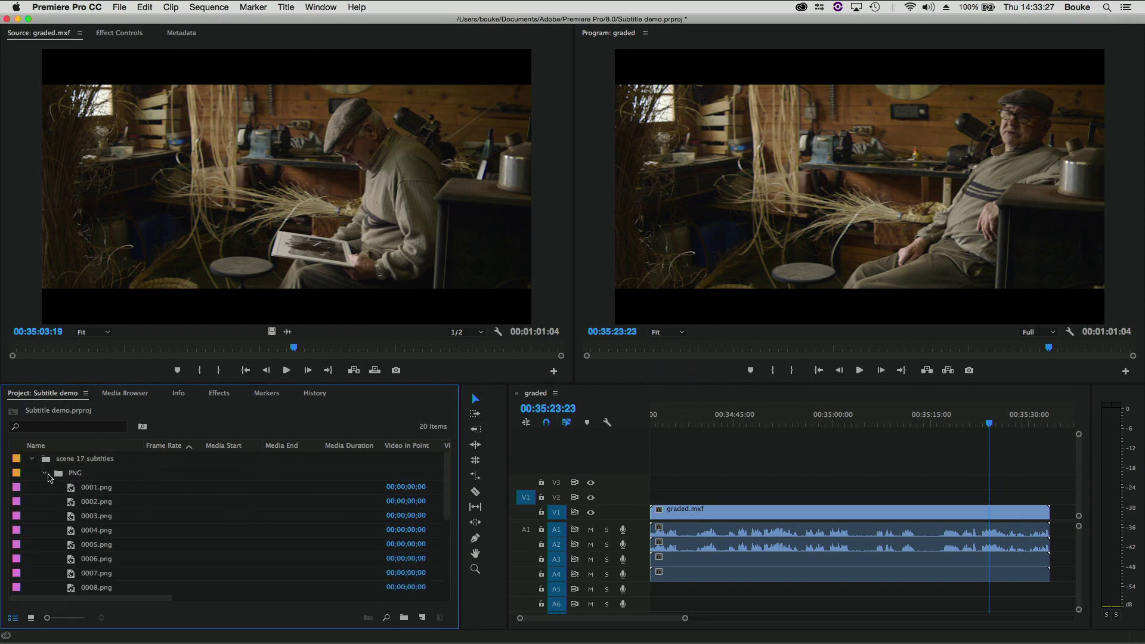
pyautogui.click(45, 475)
pyautogui.click(61, 491)
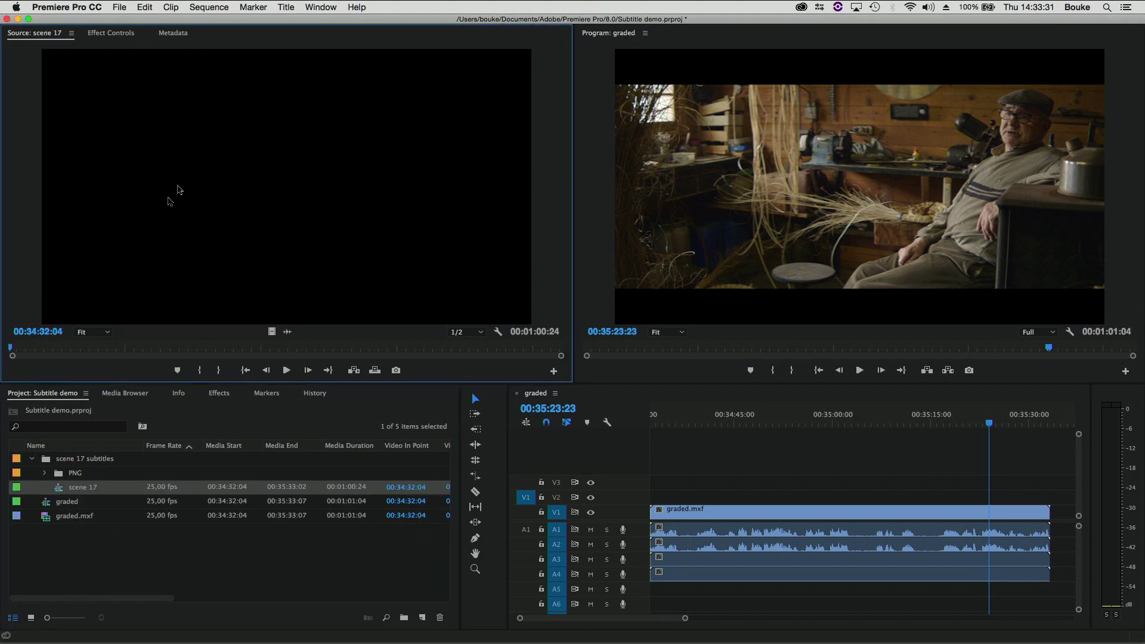
# Overlay the scene 17 subtitle sequence onto track V2 of the graded timeline, from the start.
pyautogui.moveTo(24, 349)
pyautogui.mouseDown()
pyautogui.moveTo(108, 349)
pyautogui.moveTo(3, 344)
pyautogui.mouseUp()
pyautogui.moveTo(754, 418); pyautogui.dragTo(517, 434)
pyautogui.moveTo(301, 227); pyautogui.dragTo(856, 94)
pyautogui.moveTo(695, 425); pyautogui.dragTo(843, 455)
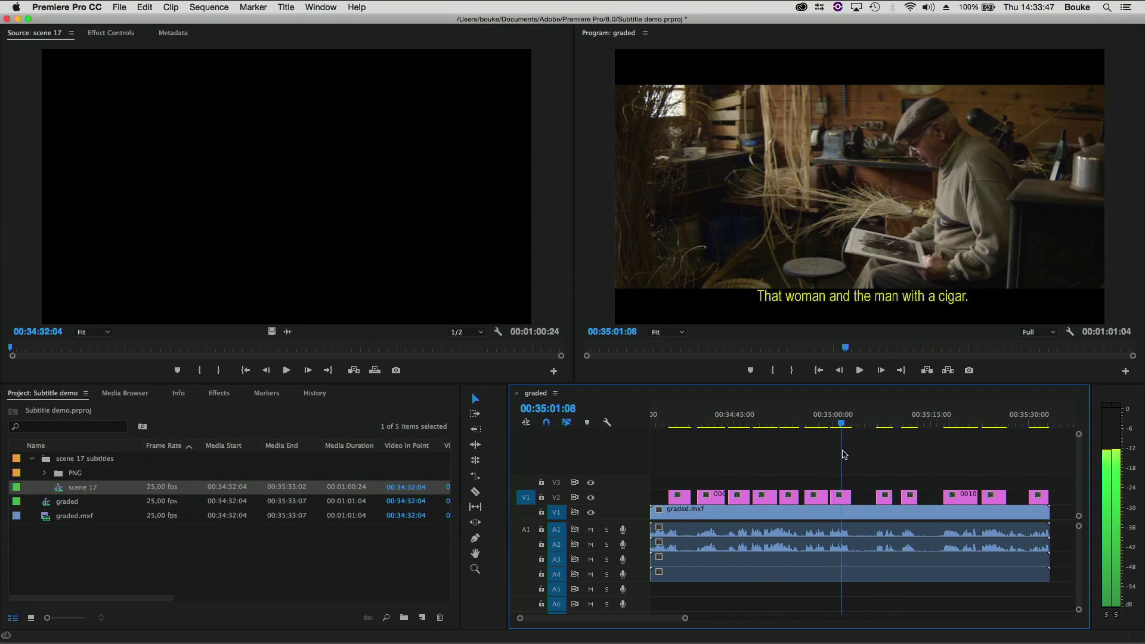
# Replace 'cigar' with 'pipe' in the subtitle and regenerate its image.
pyautogui.click(843, 500)
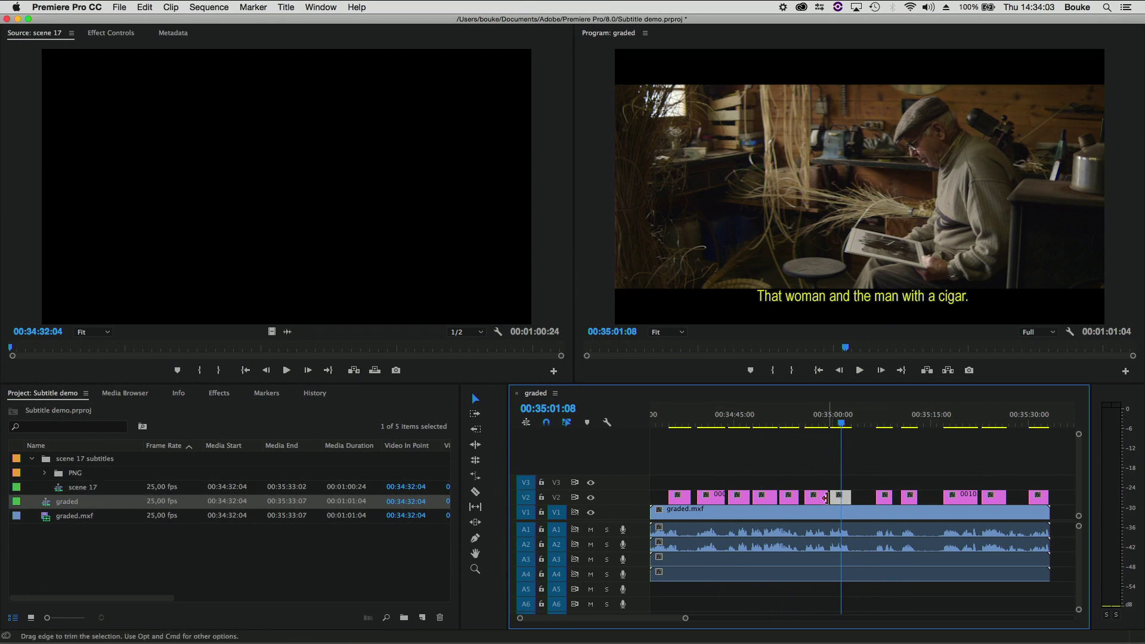
pyautogui.hotkey('ctrl', 'e')
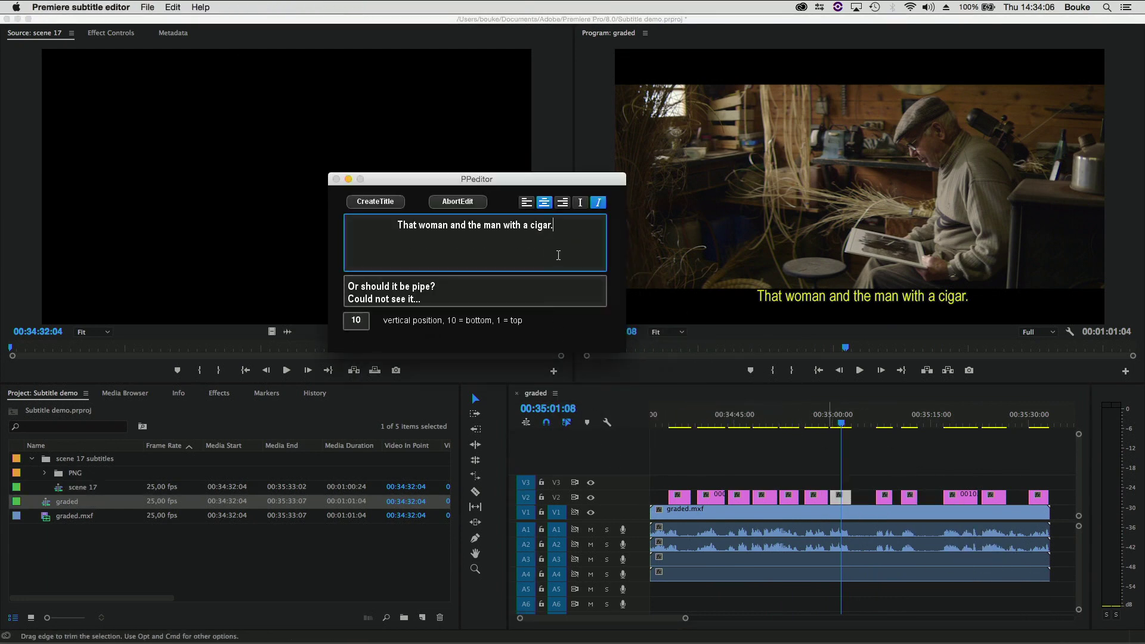
pyautogui.doubleClick(540, 225)
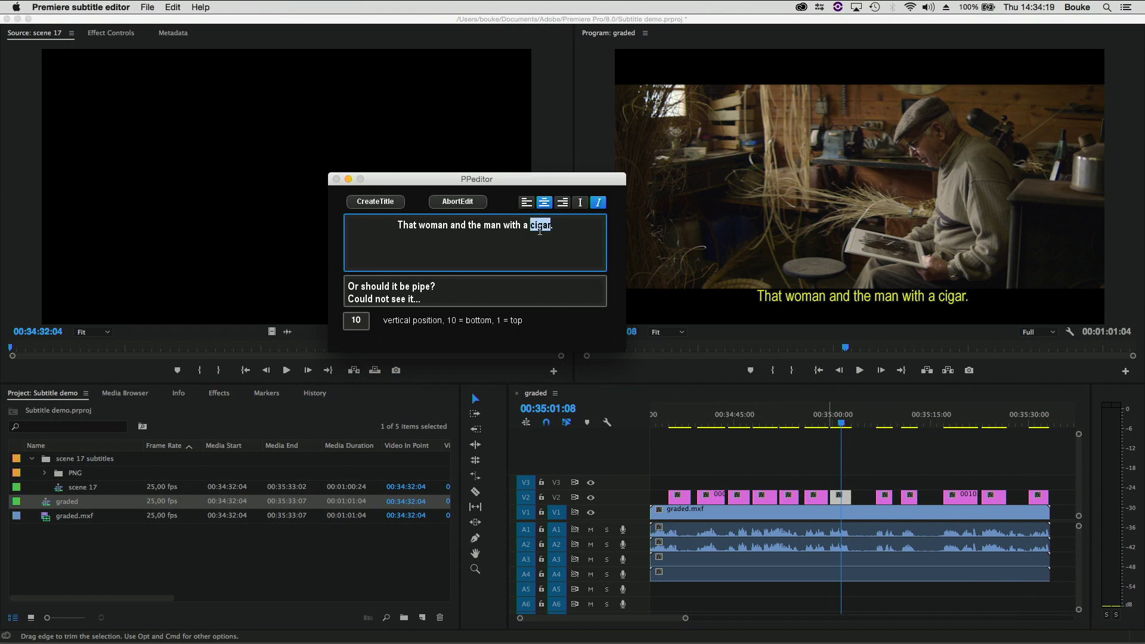
pyautogui.write('pipe')
pyautogui.click(366, 202)
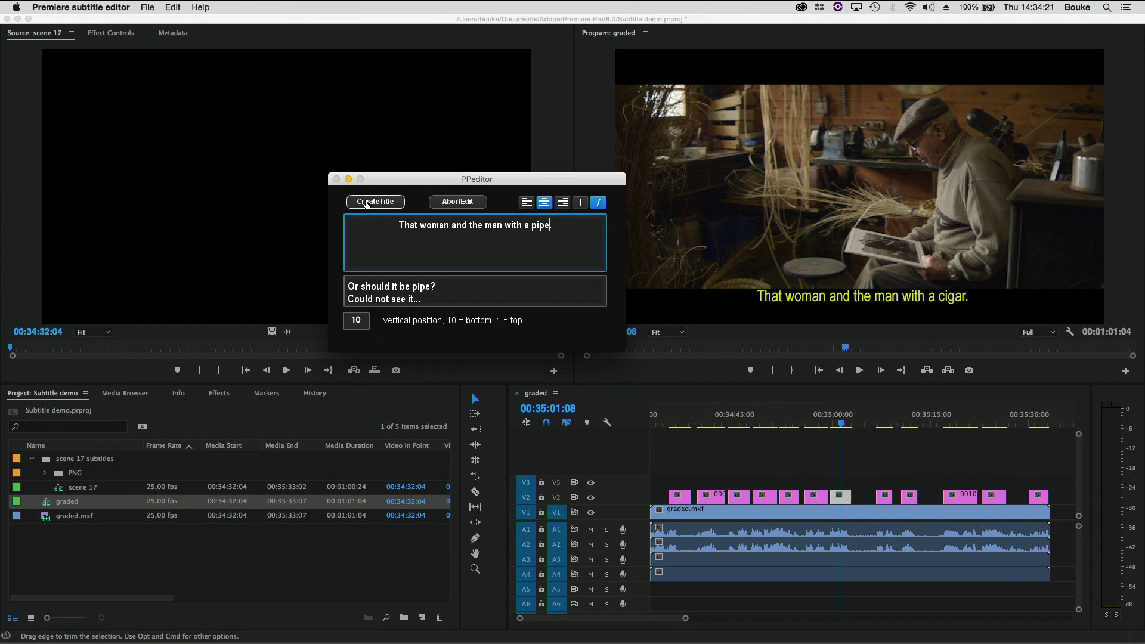
pyautogui.click(838, 419)
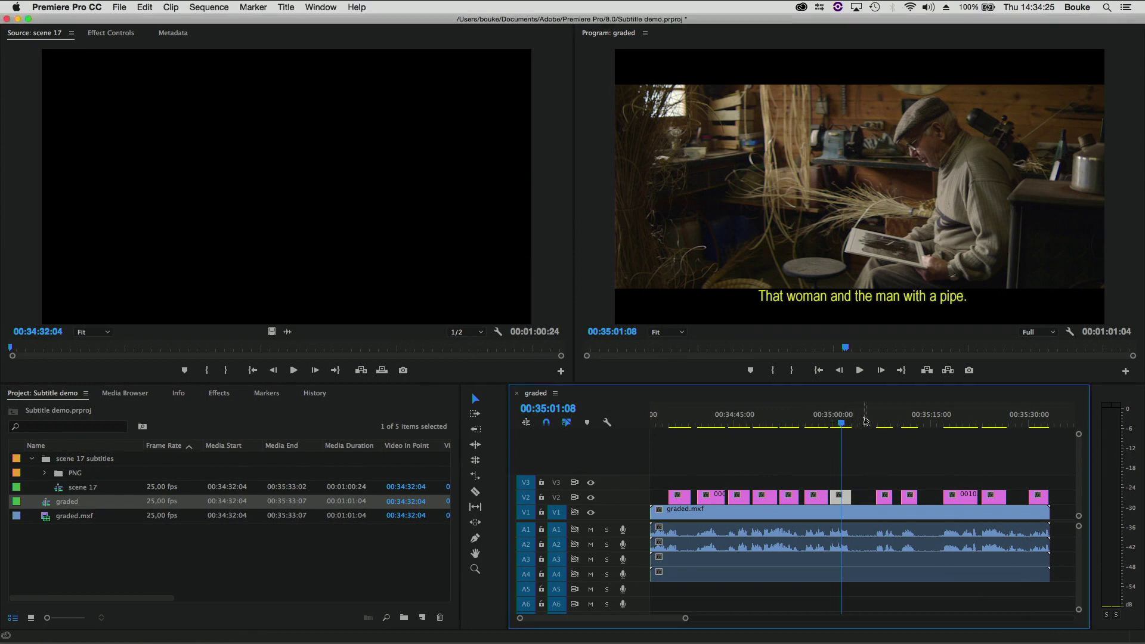
# Select the land consolidation subtitle clip and open it in the subtitle editor.
pyautogui.click(877, 422)
pyautogui.moveTo(877, 422); pyautogui.dragTo(967, 451)
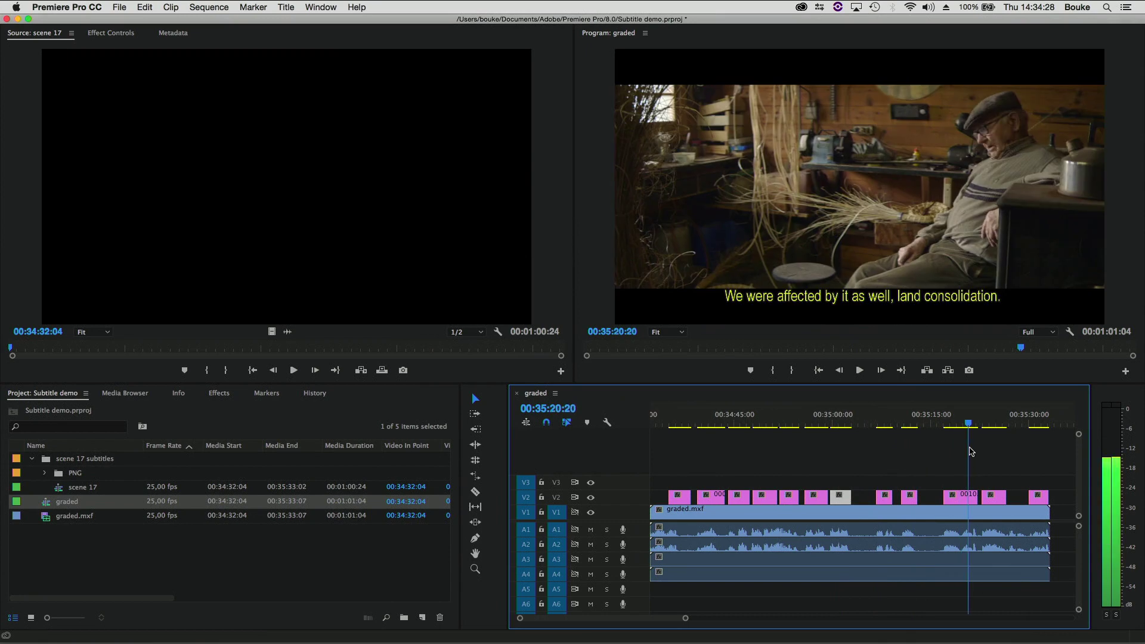
pyautogui.click(966, 496)
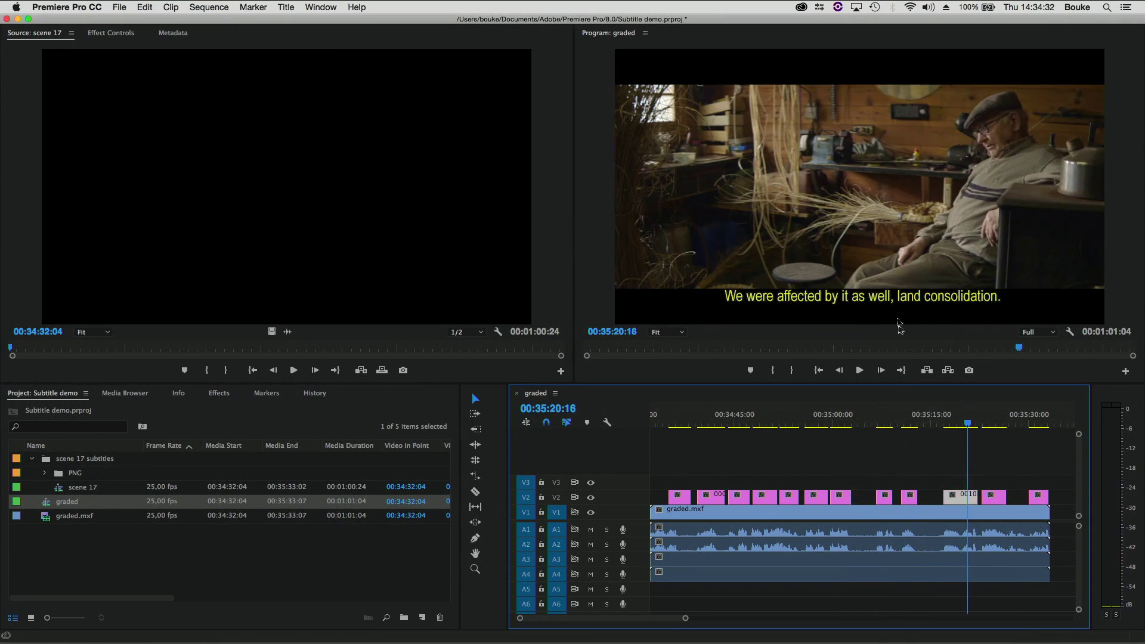
pyautogui.press('F5')
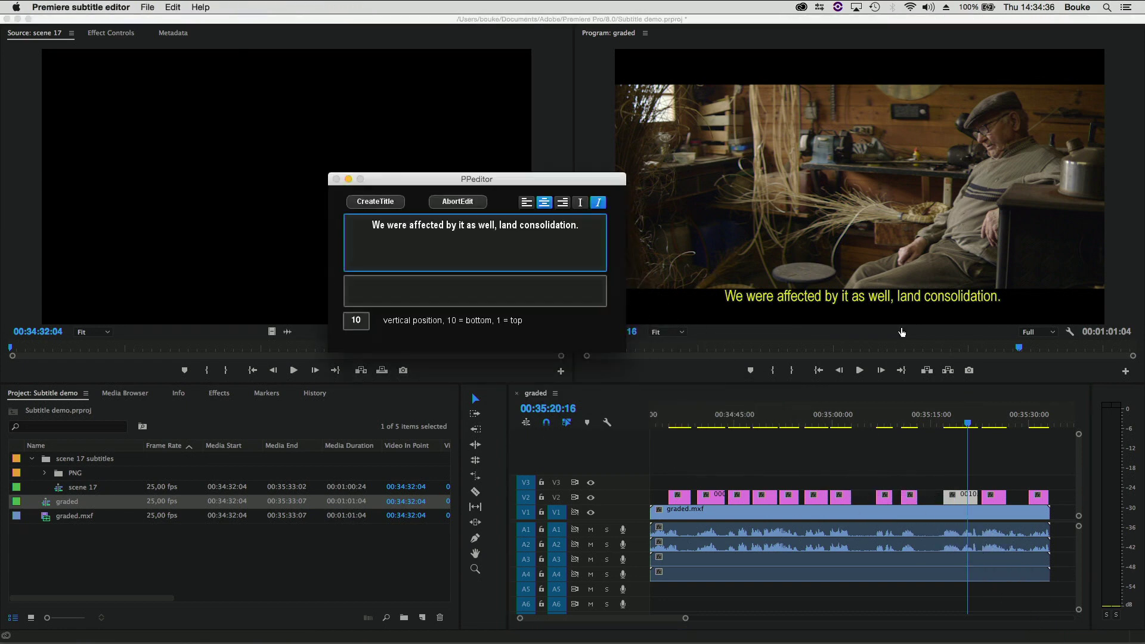
# Break the subtitle into two lines after 'well,' and regenerate the image.
pyautogui.press('Home')
pyautogui.hotkey('alt', 'Right')
pyautogui.press('Return')
pyautogui.press('BackSpace')
pyautogui.hotkey('alt', 'Right')
pyautogui.press('Return')
pyautogui.press('BackSpace')
pyautogui.hotkey('alt', 'Right')
pyautogui.press('Return')
pyautogui.press('BackSpace')
pyautogui.hotkey('alt', 'Right')
pyautogui.hotkey('alt', 'Right')
pyautogui.hotkey('alt', 'Right')
pyautogui.hotkey('alt', 'Right')
pyautogui.hotkey('alt', 'Right')
pyautogui.hotkey('alt', 'Right')
pyautogui.press('Return')
pyautogui.press('BackSpace')
pyautogui.hotkey('alt', 'Left')
pyautogui.hotkey('alt', 'Left')
pyautogui.press('Return')
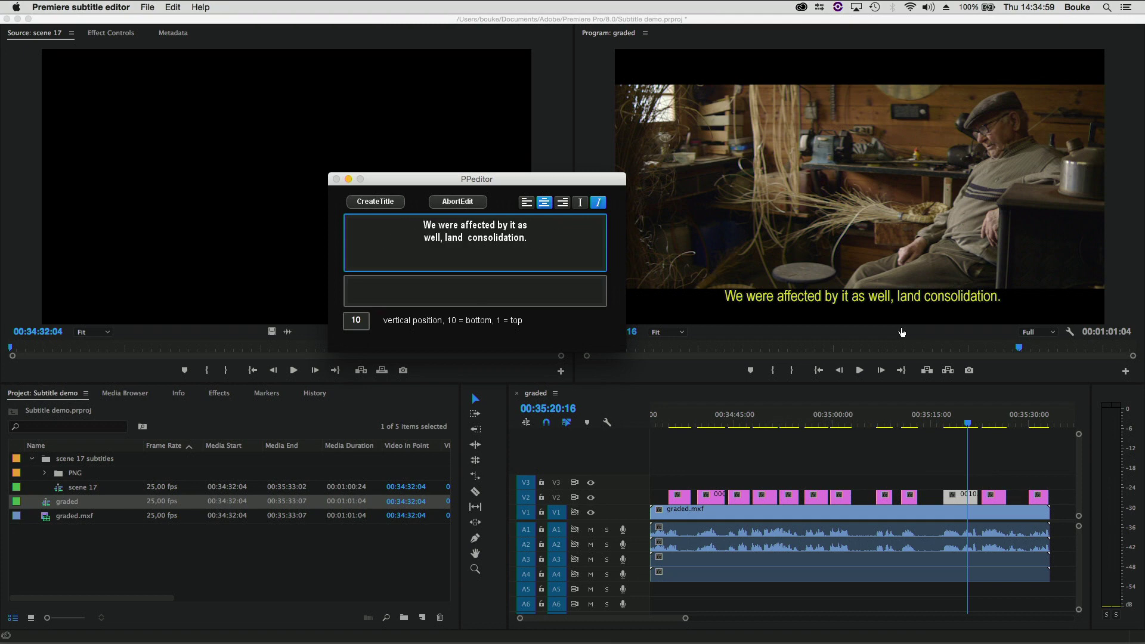
pyautogui.press('BackSpace')
pyautogui.hotkey('alt', 'Right')
pyautogui.press('Return')
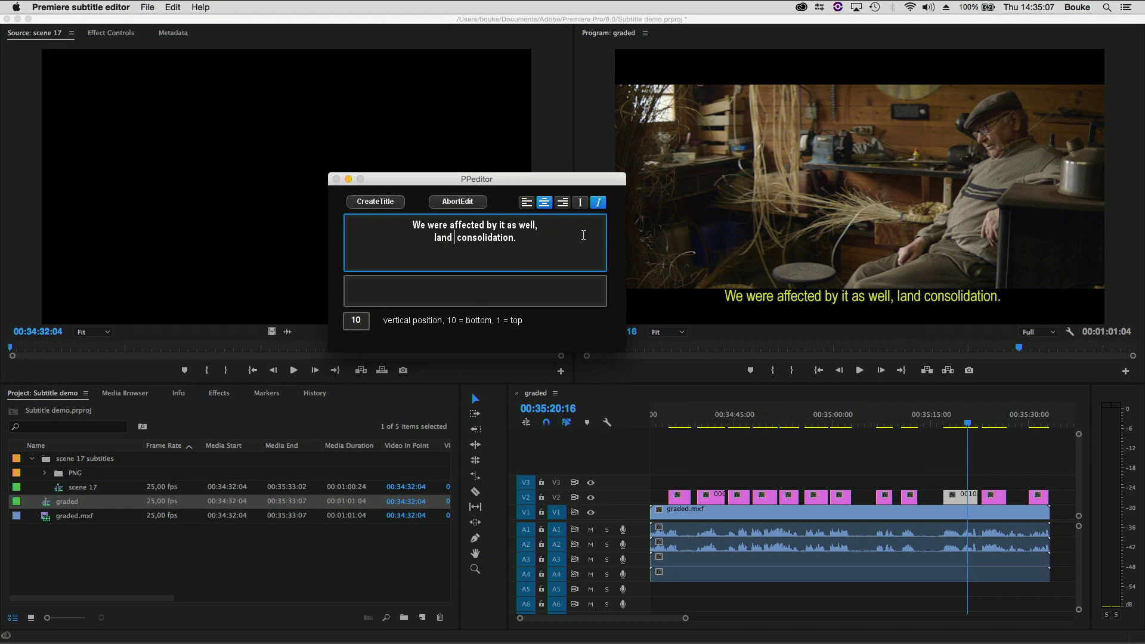
pyautogui.press('super+s')
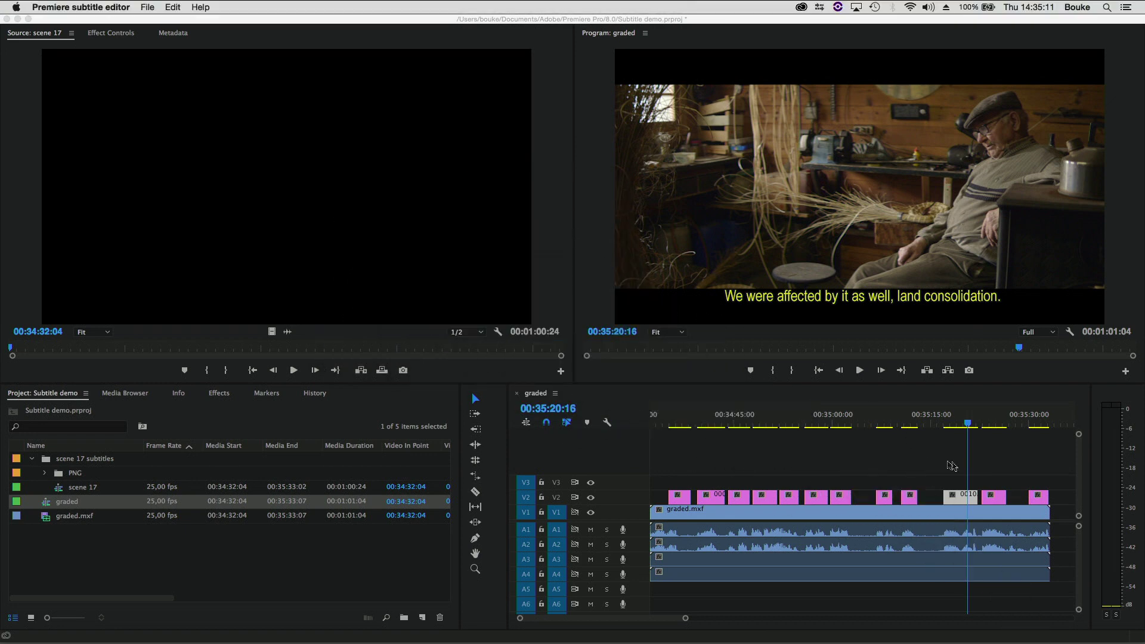
pyautogui.click(966, 426)
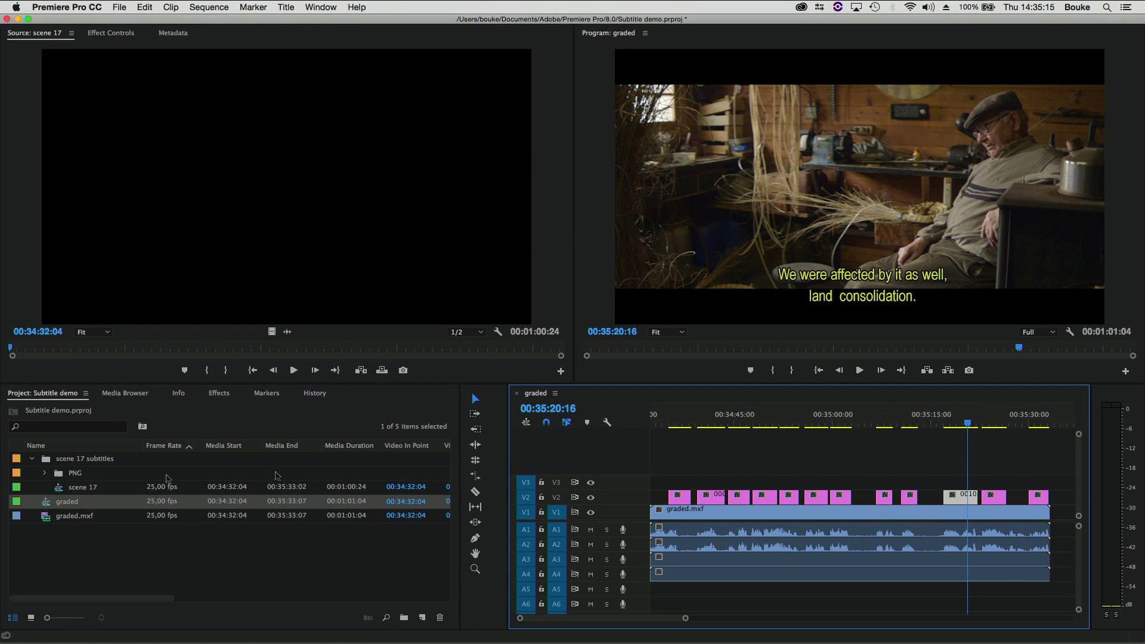
# Play back the timeline and park the playhead near the sequence end.
pyautogui.click(998, 426)
pyautogui.press('space')
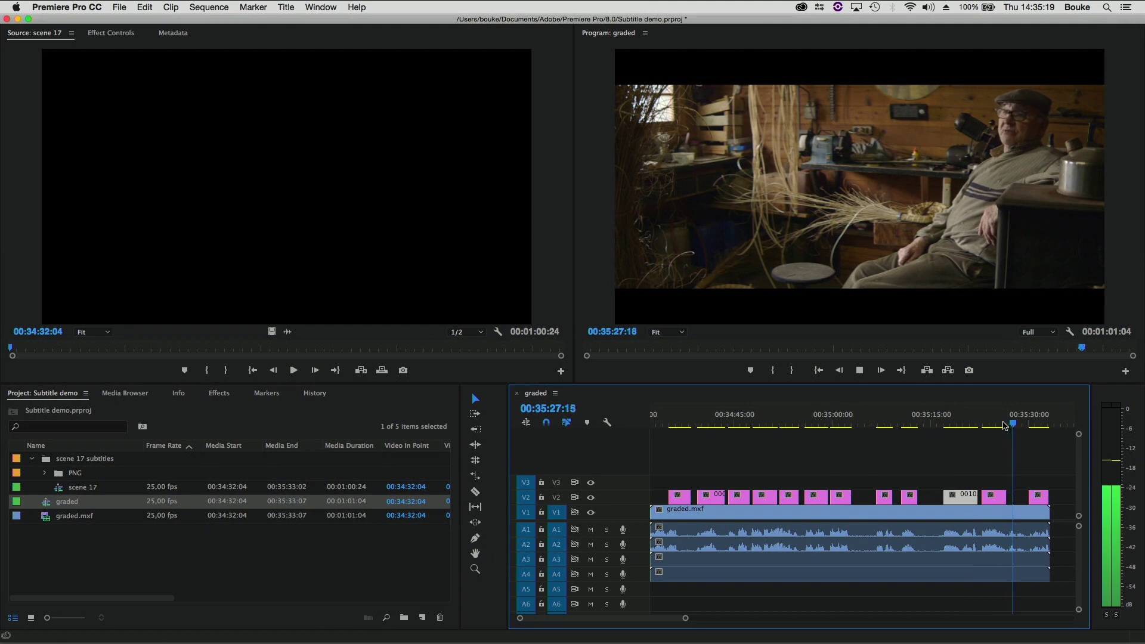
pyautogui.click(1015, 424)
pyautogui.moveTo(1015, 425); pyautogui.dragTo(1009, 425)
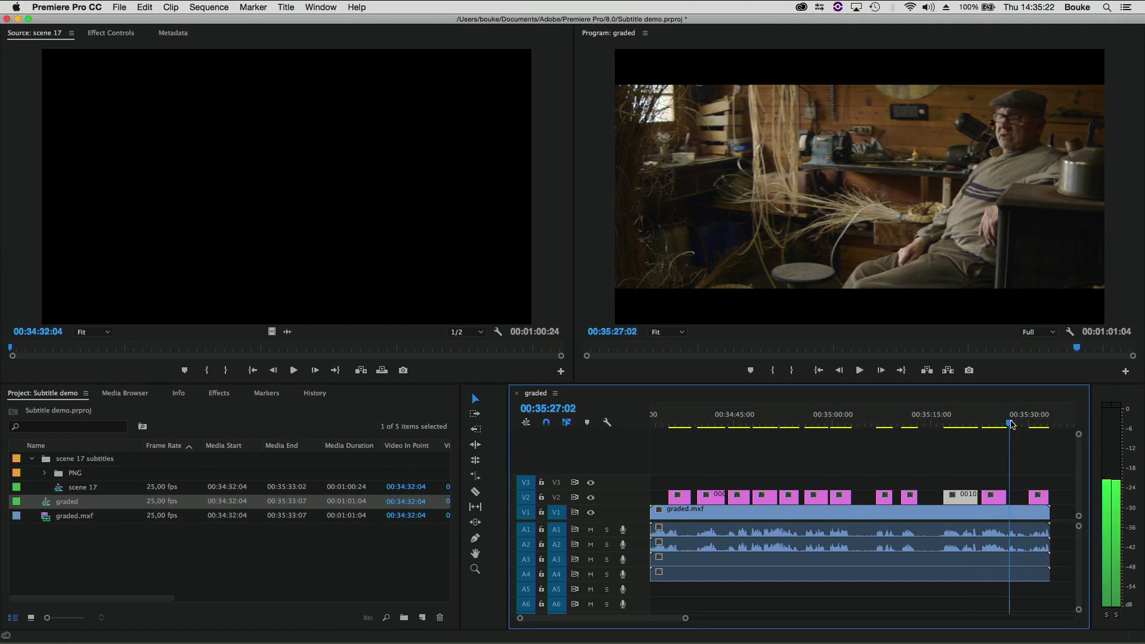
# Show the Subtitles metadata columns in the enlarged PNG bin, then drop 0013.png above V2.
pyautogui.doubleClick(67, 477)
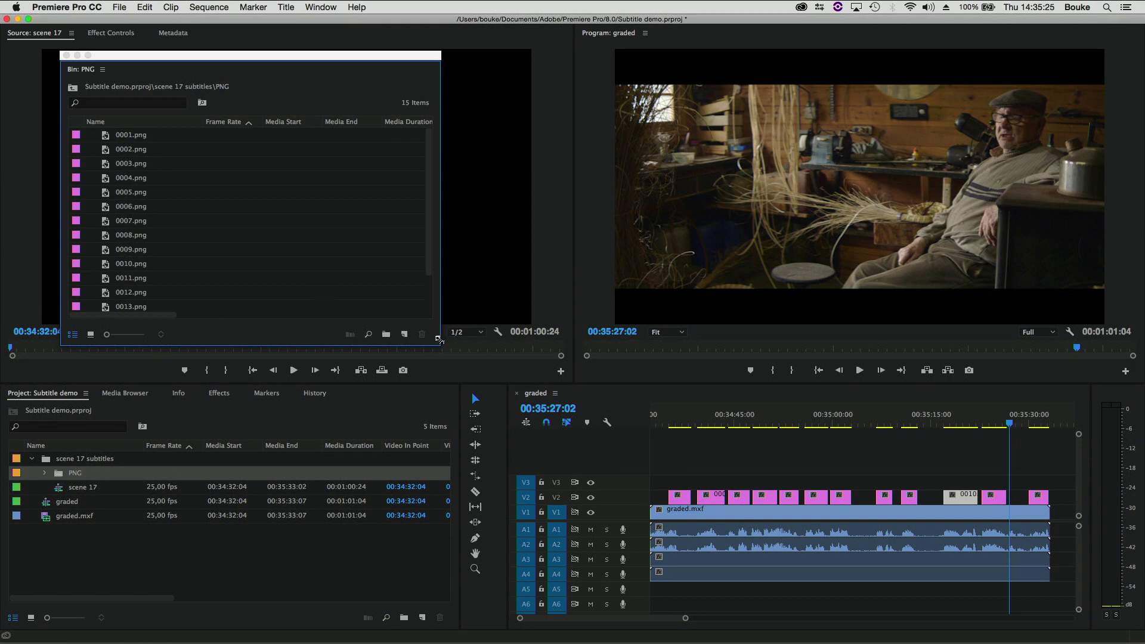
pyautogui.moveTo(438, 344); pyautogui.dragTo(442, 521)
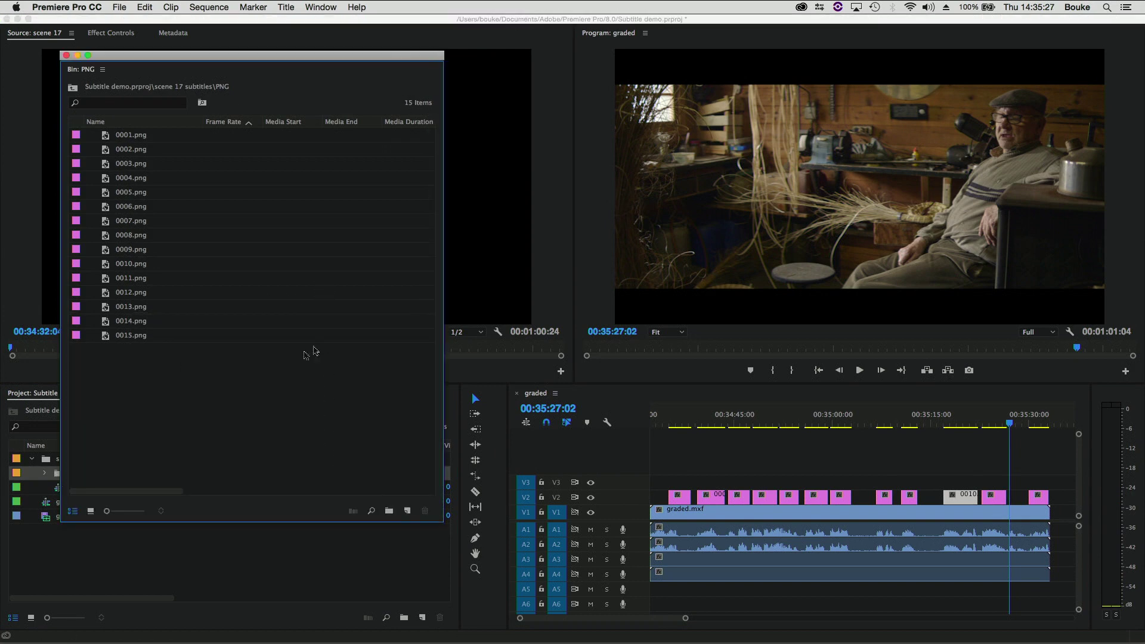
pyautogui.rightClick(213, 416)
pyautogui.rightClick(222, 124)
pyautogui.click(244, 141)
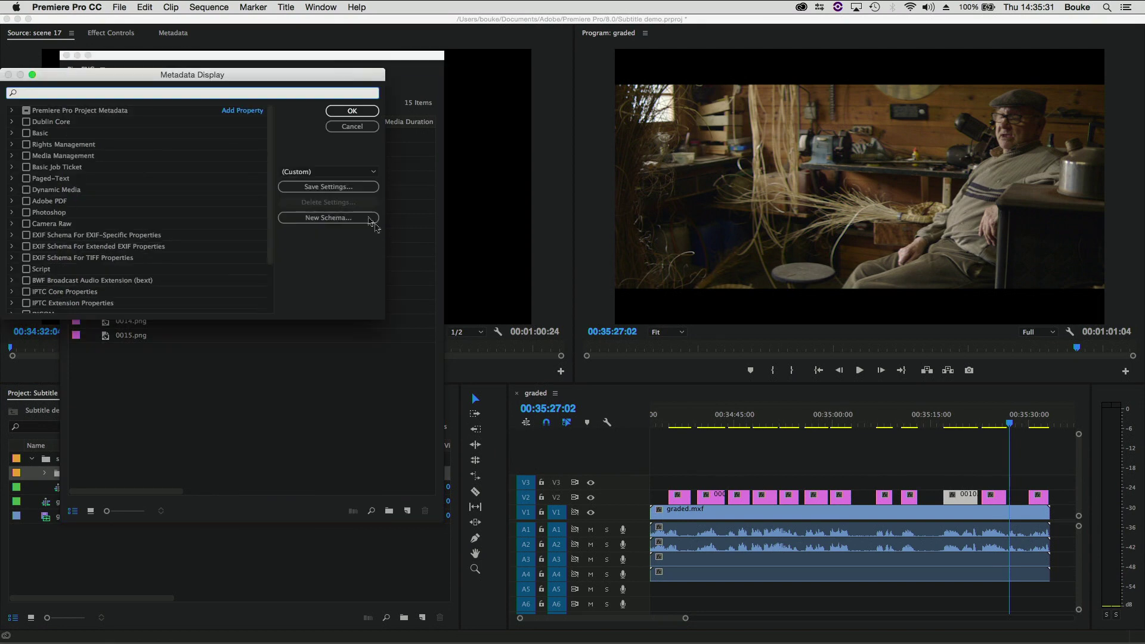
pyautogui.click(317, 175)
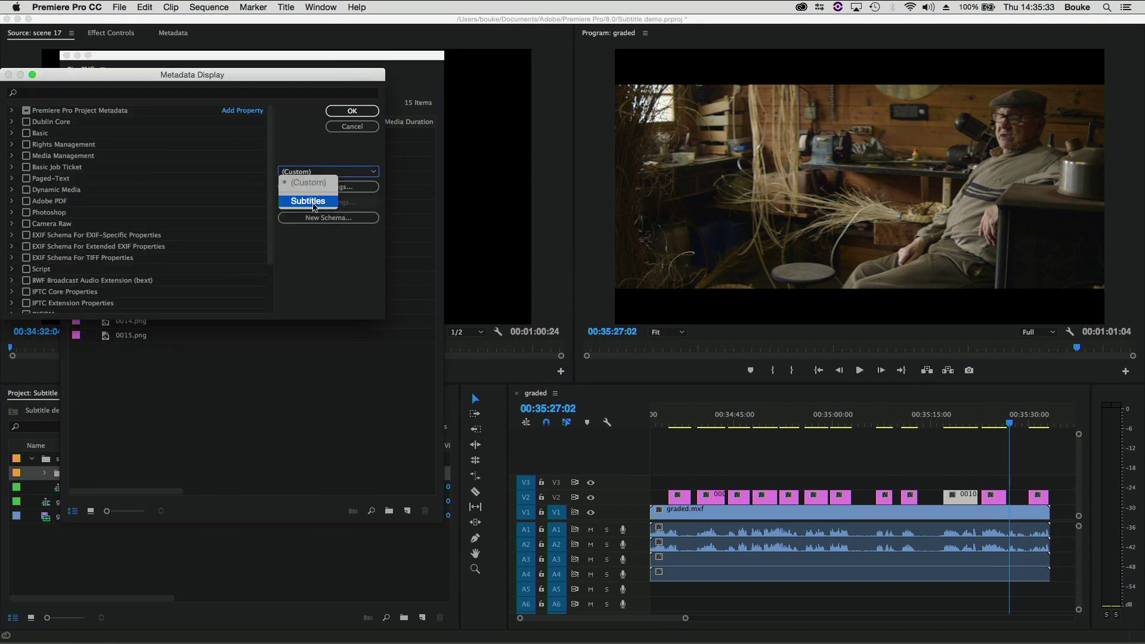
pyautogui.click(313, 199)
pyautogui.click(353, 113)
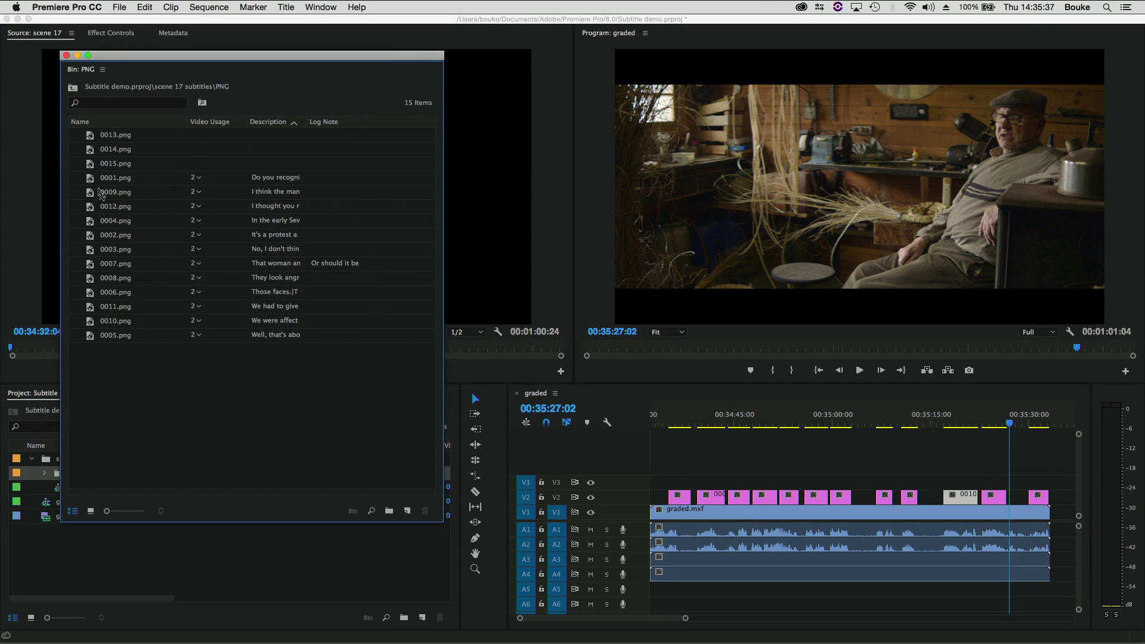
pyautogui.click(88, 141)
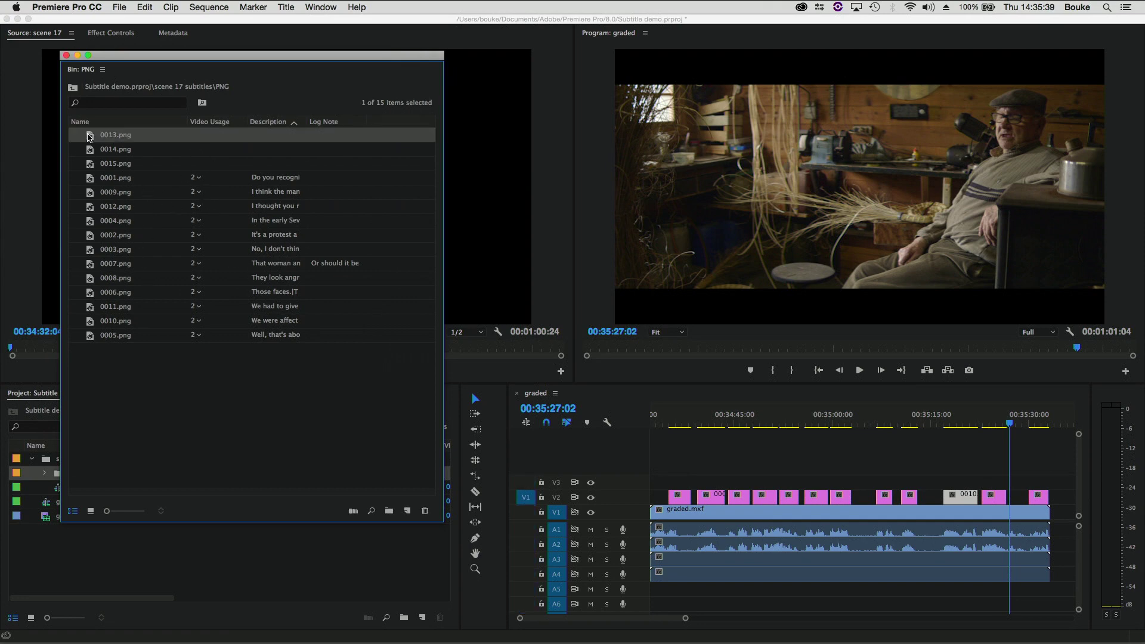
pyautogui.moveTo(88, 136); pyautogui.dragTo(1018, 504)
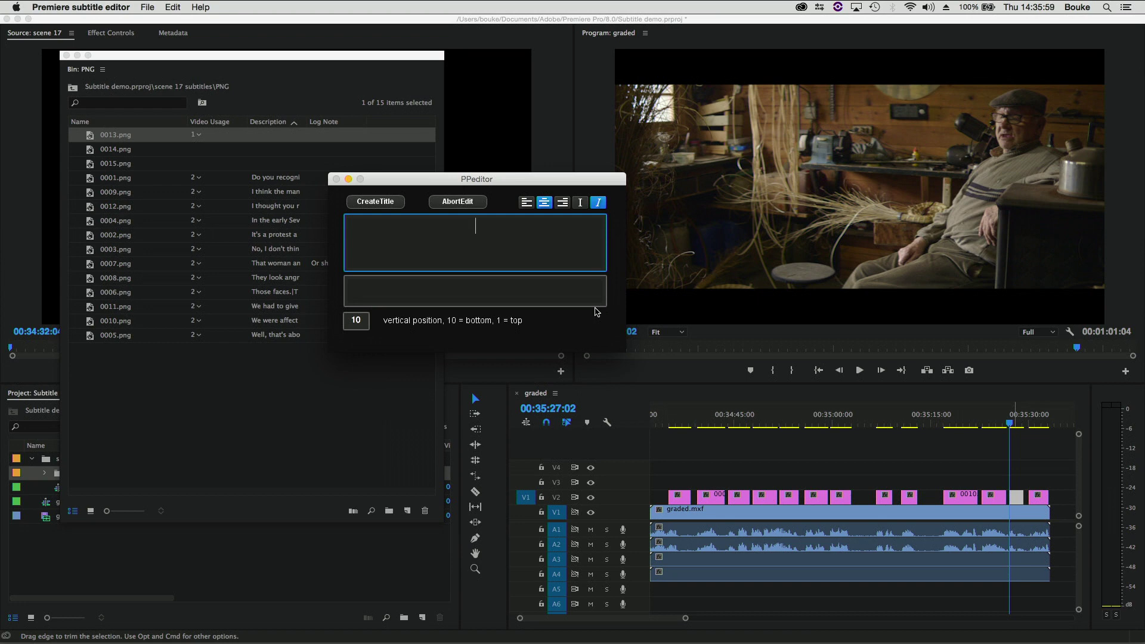
# Write the two-line subtitle '...text' over 'test...' in 0013.png and generate its image.
pyautogui.write('text')
pyautogui.press('Return')
pyautogui.write('test...')
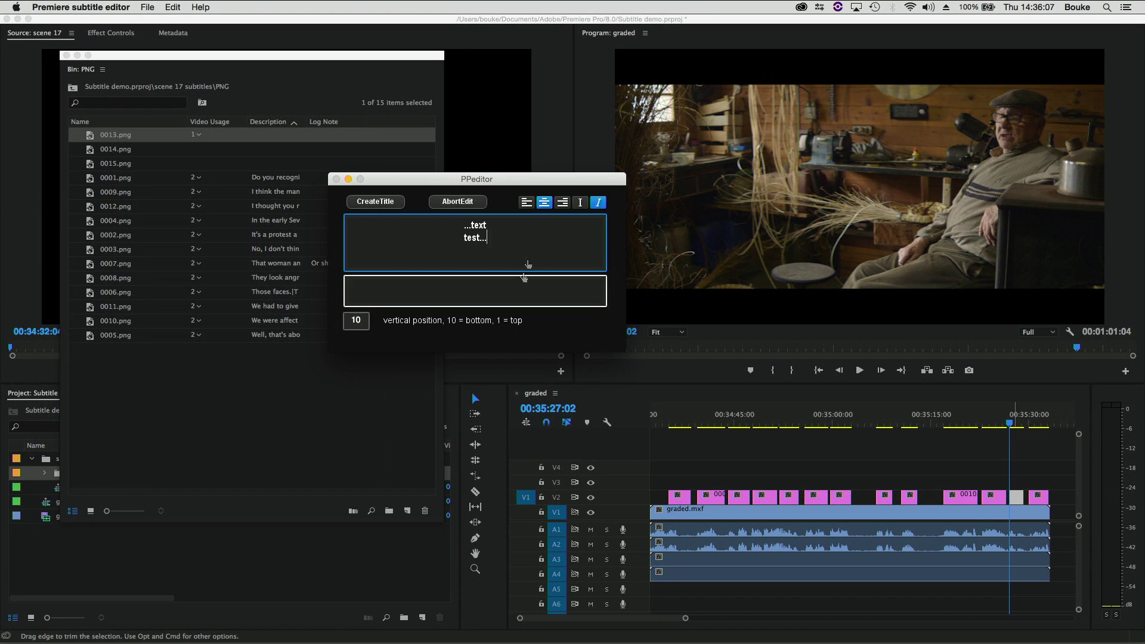
pyautogui.click(386, 203)
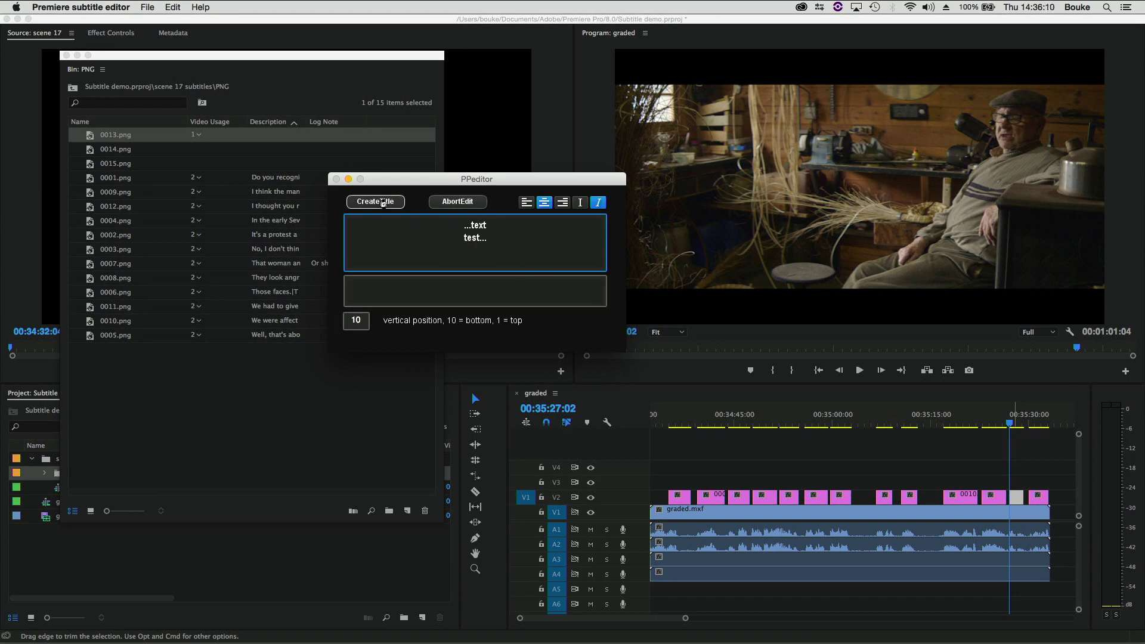
pyautogui.click(1012, 416)
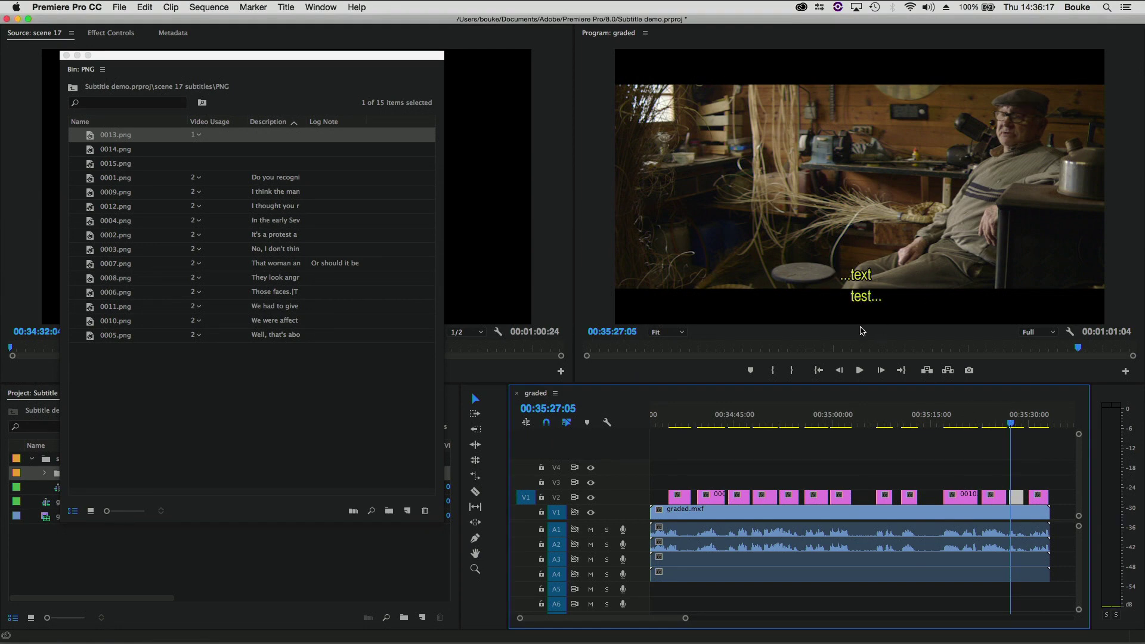
pyautogui.click(895, 261)
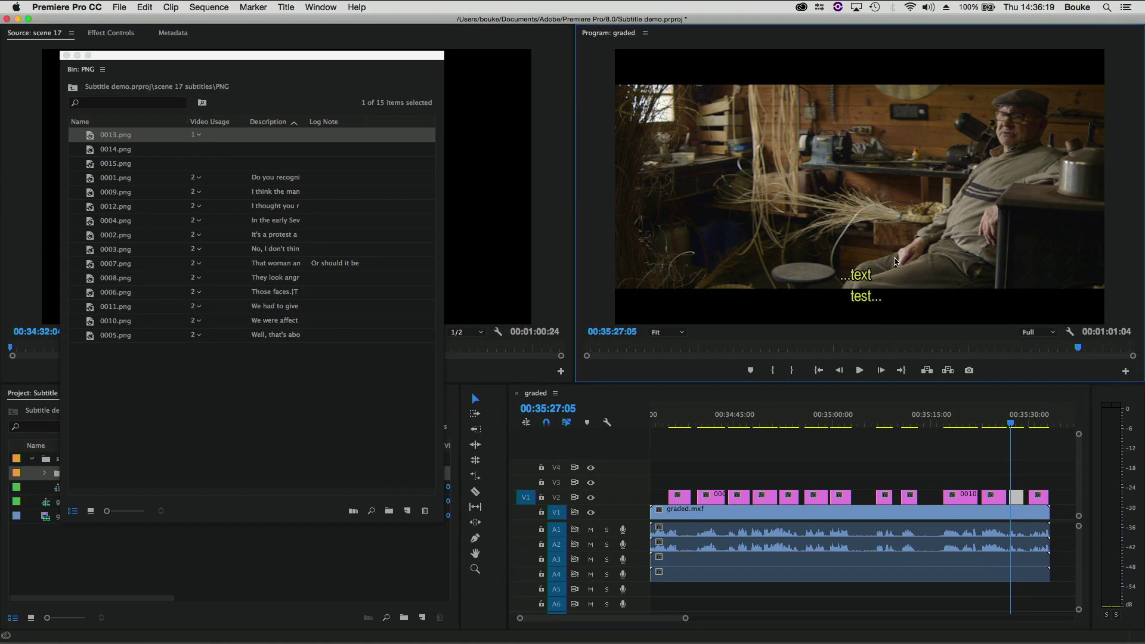
pyautogui.hotkey('ctrl', '`')
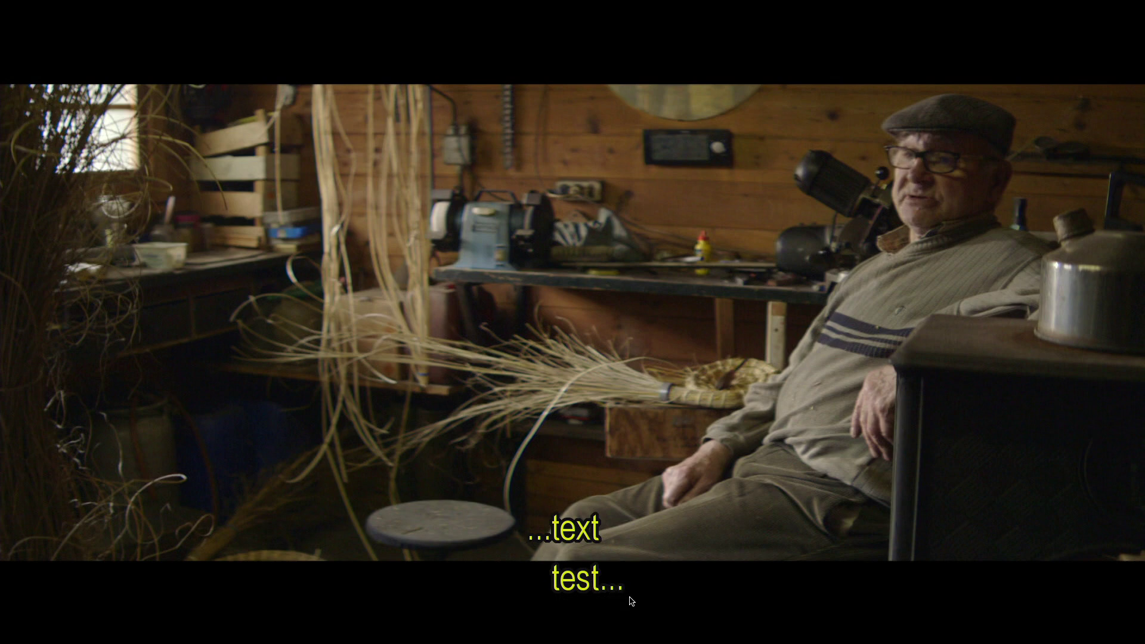
pyautogui.press('Escape')
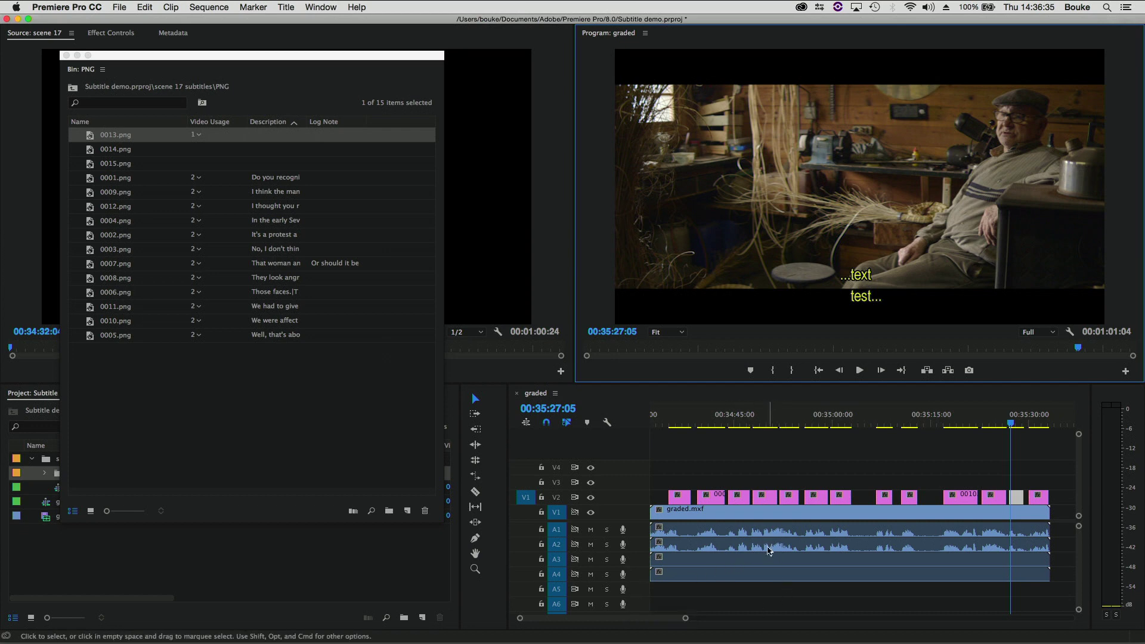
# Move the playhead near the sequence start and close the floating PNG bin.
pyautogui.click(663, 442)
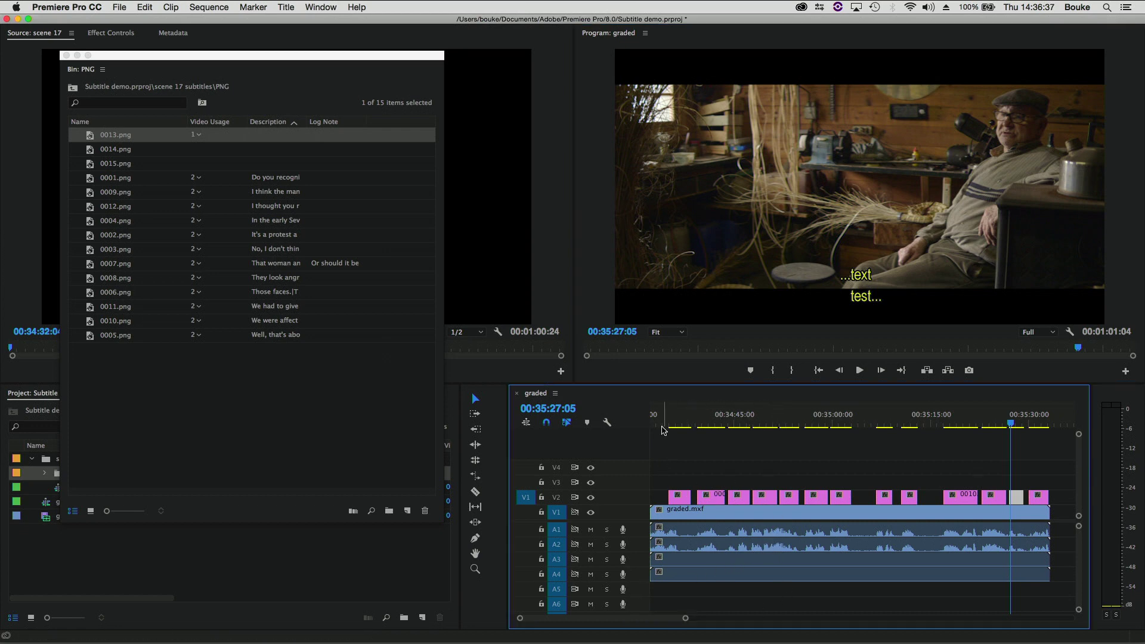
pyautogui.click(659, 423)
pyautogui.click(74, 577)
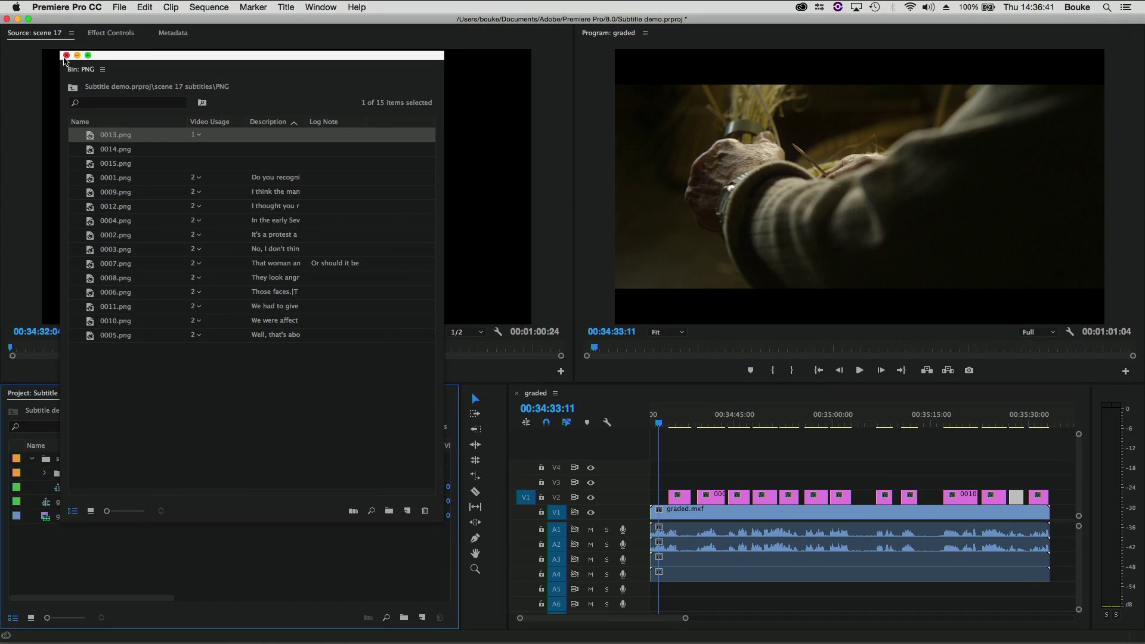
pyautogui.click(66, 55)
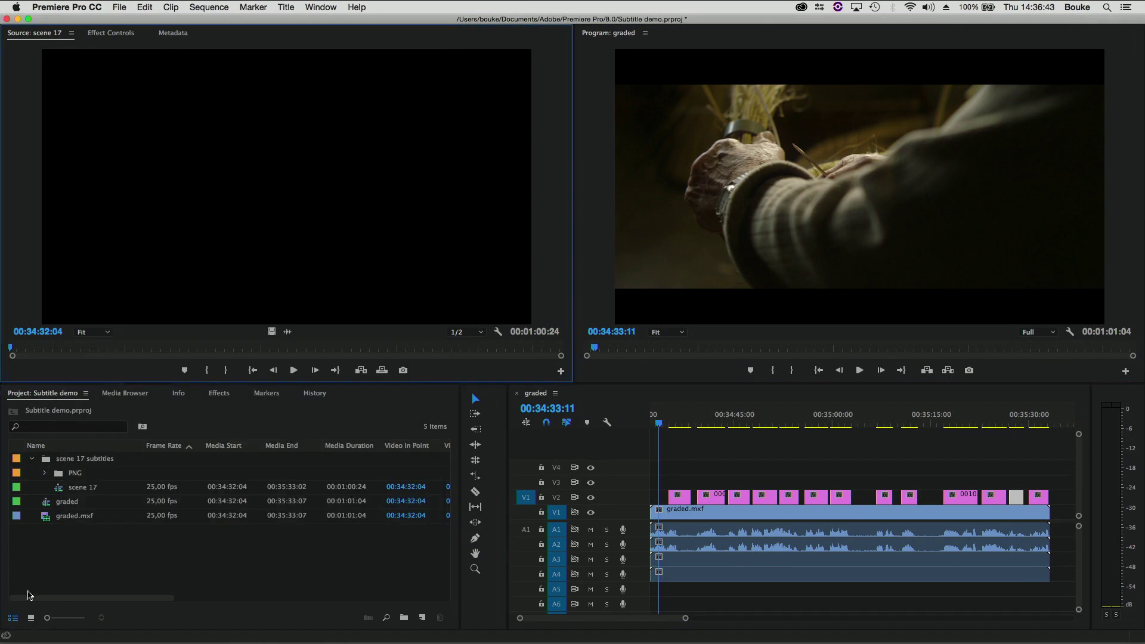
# Export the graded sequence as Final Cut Pro XML.
pyautogui.click(42, 555)
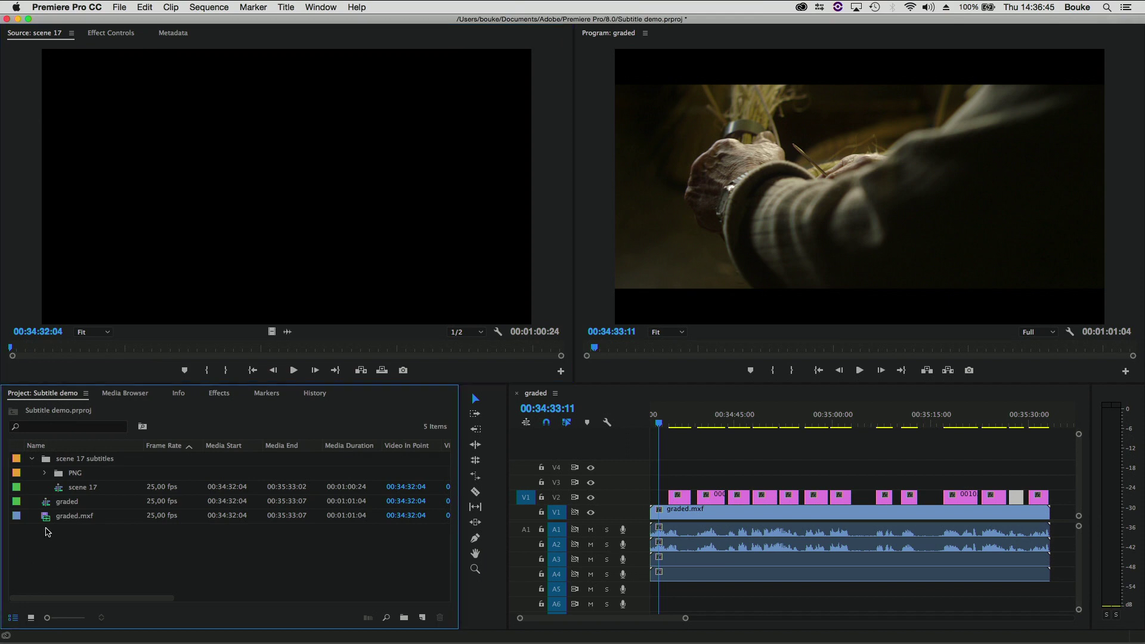
pyautogui.click(45, 506)
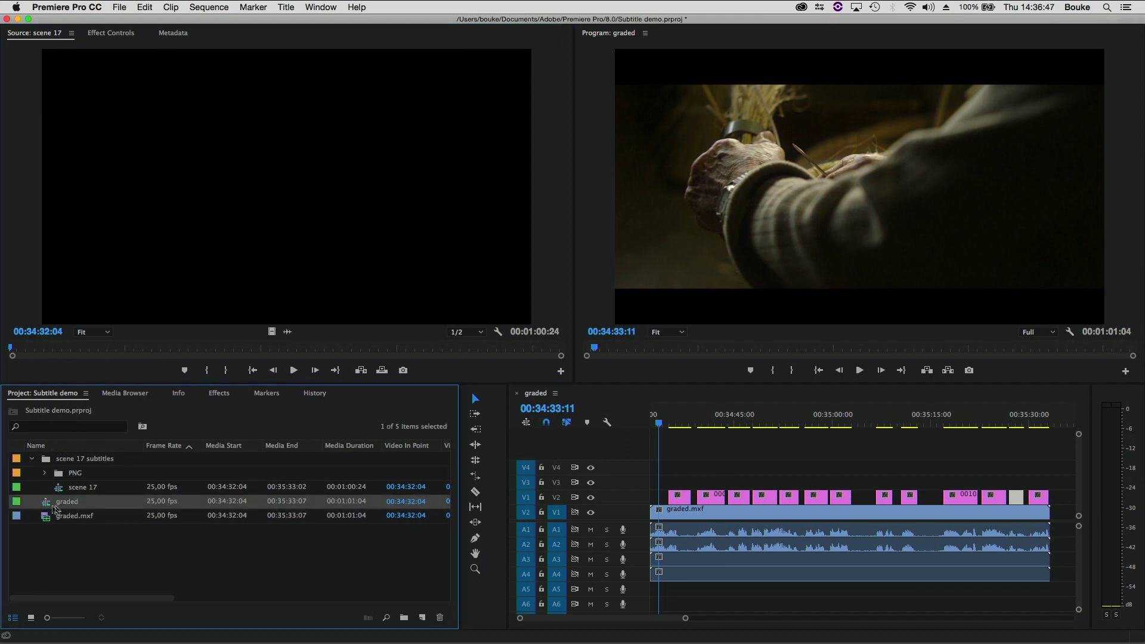
pyautogui.click(117, 7)
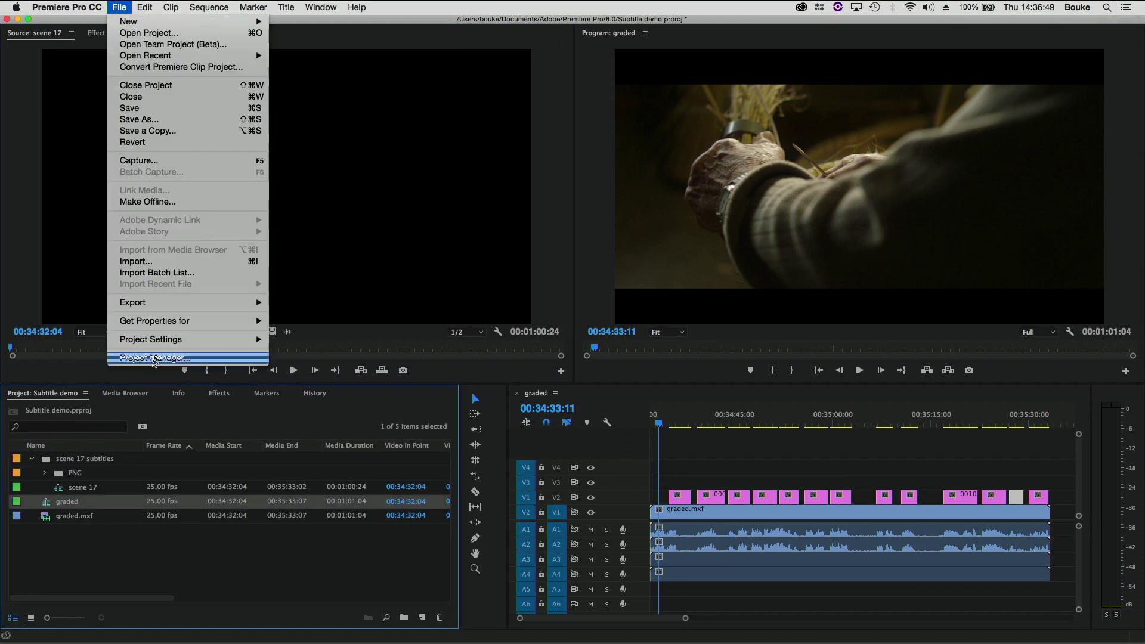
pyautogui.moveTo(165, 303)
pyautogui.click(310, 425)
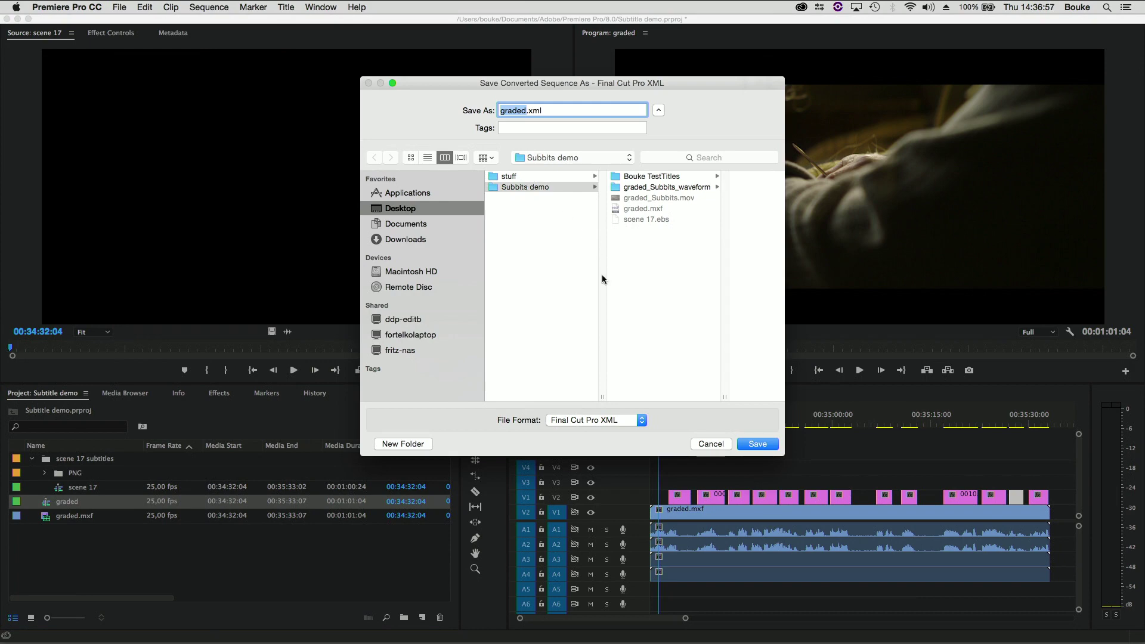
# Save graded.xml in Subbits demo, then open a new file in Subbits without saving current subtitles.
pyautogui.click(755, 445)
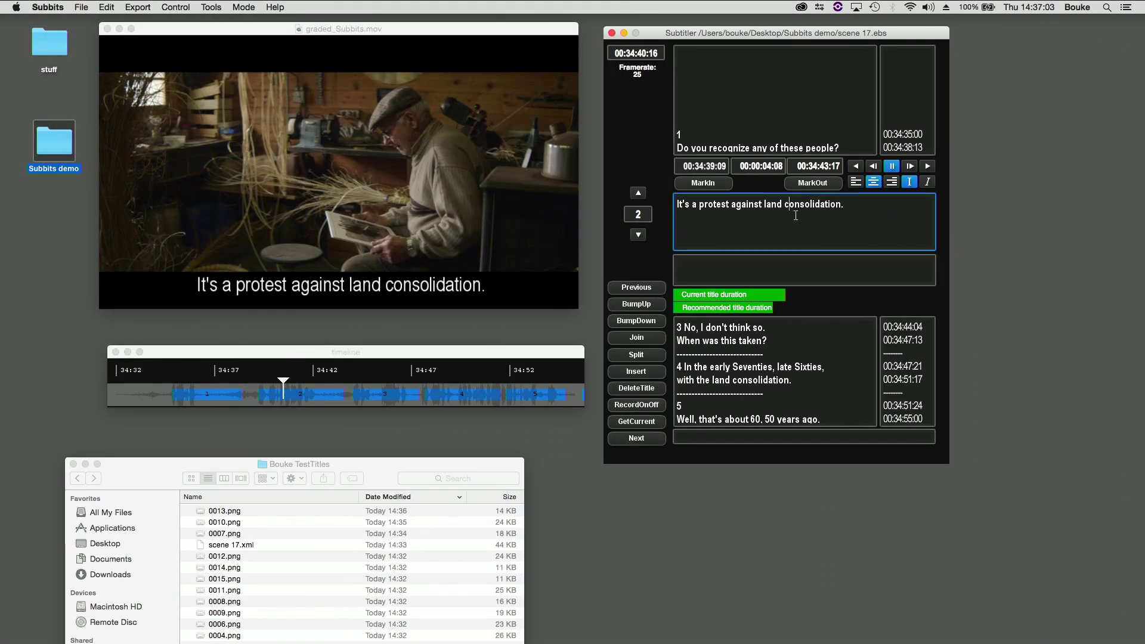
pyautogui.click(81, 6)
pyautogui.click(99, 34)
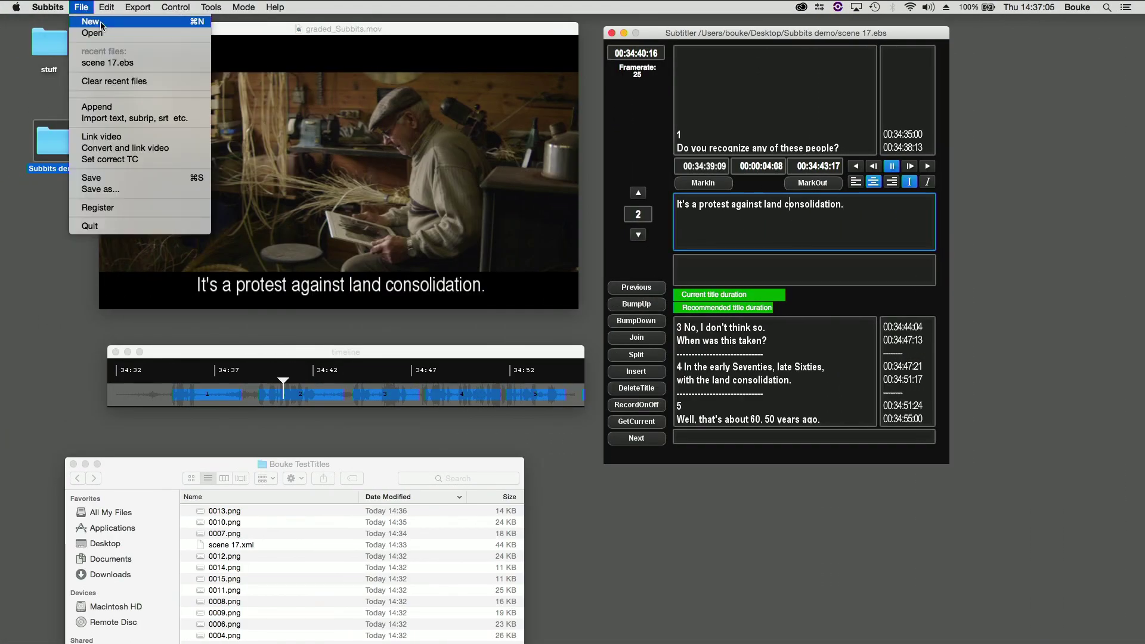
pyautogui.click(610, 198)
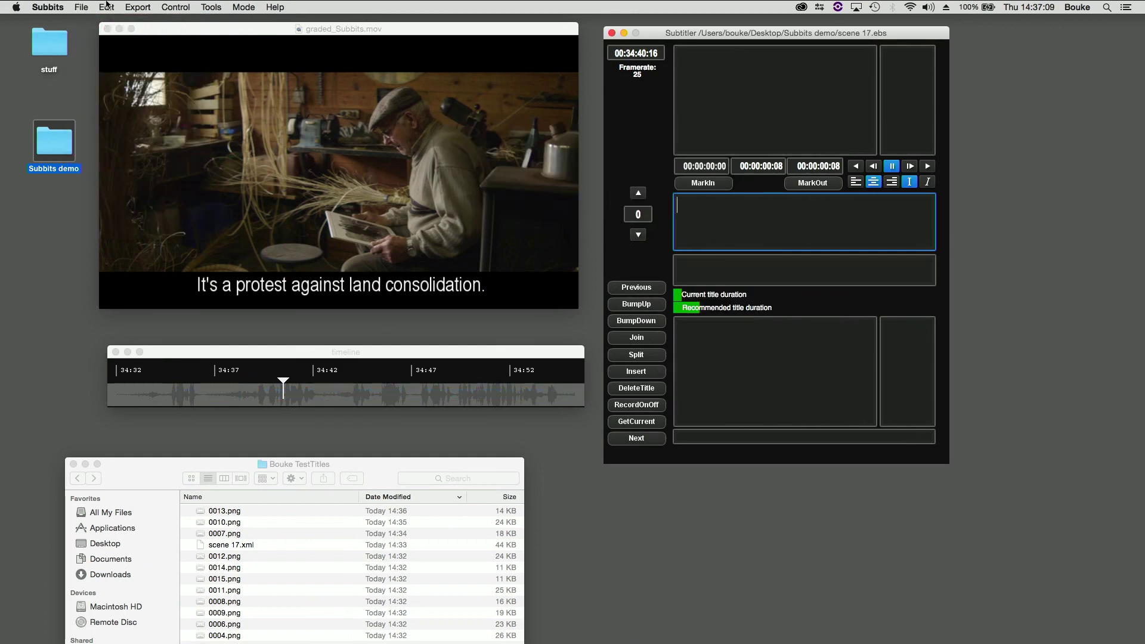
pyautogui.click(81, 7)
# Open graded.xml from the Subbits demo folder to import its 13 titles.
pyautogui.click(216, 139)
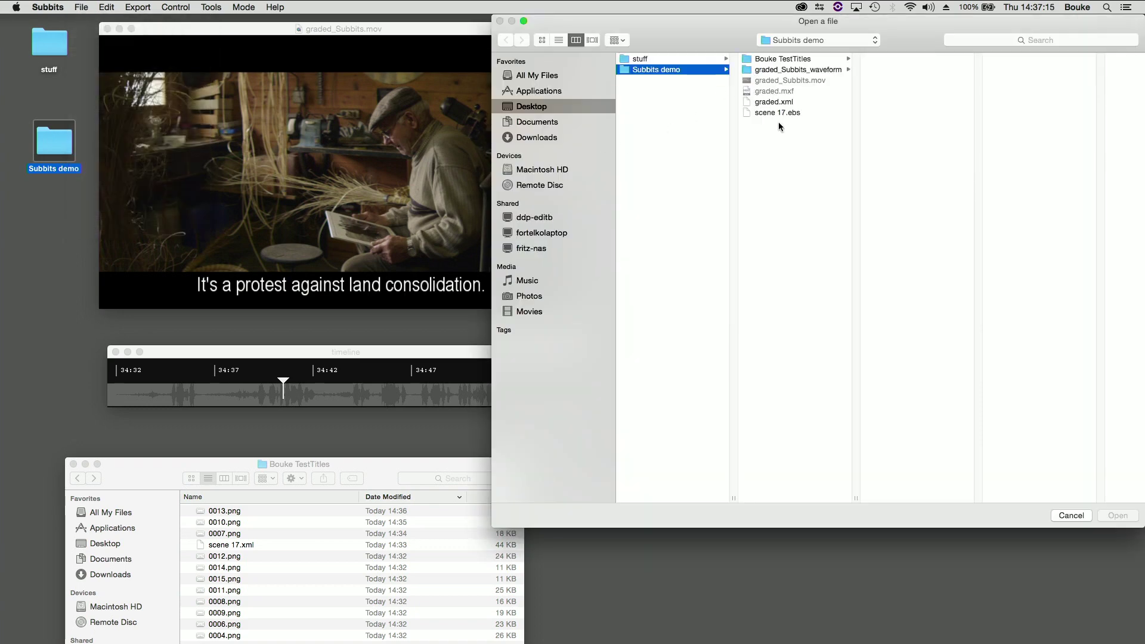
pyautogui.click(773, 103)
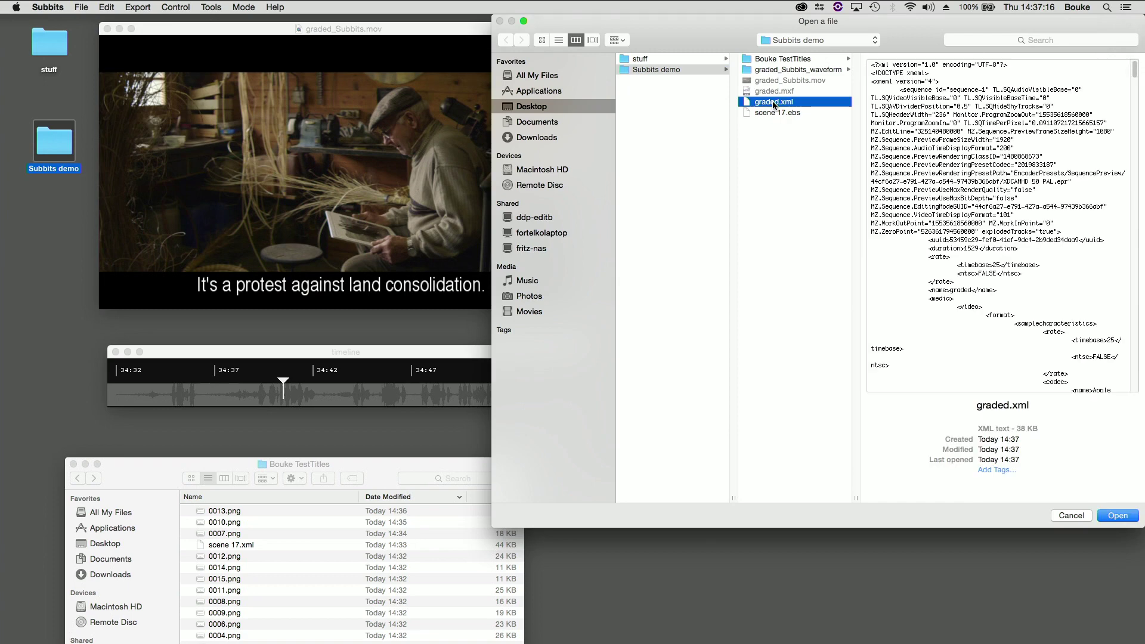
pyautogui.click(1117, 517)
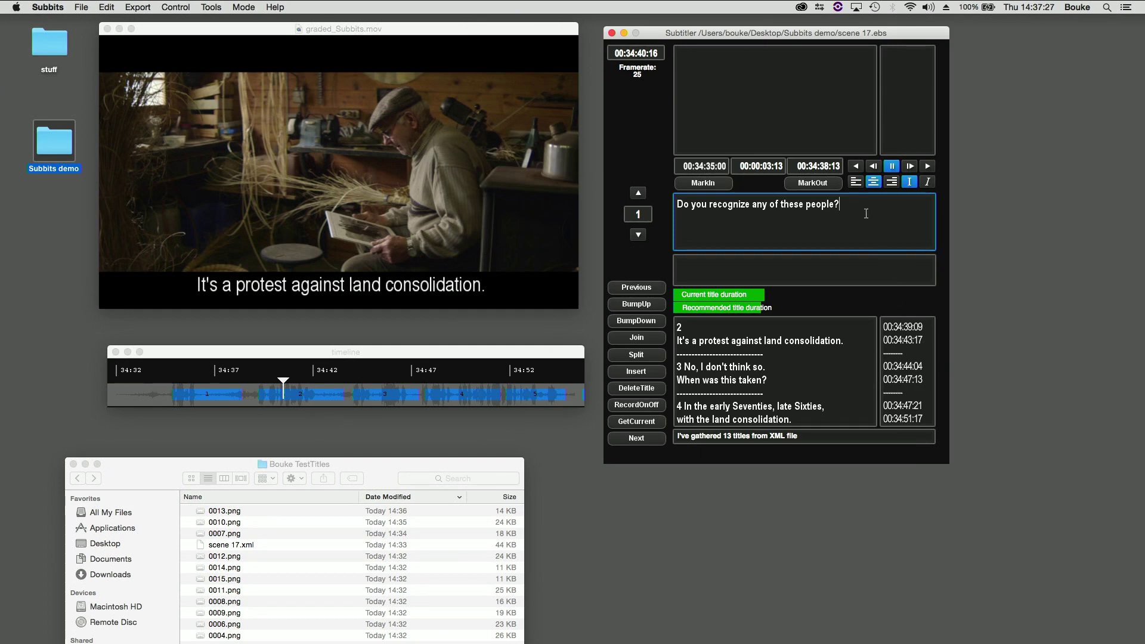
# Advance through titles 4 and 7 to title 12, '...text test...'.
pyautogui.press('Return')
pyautogui.press('Return')
pyautogui.press('Return')
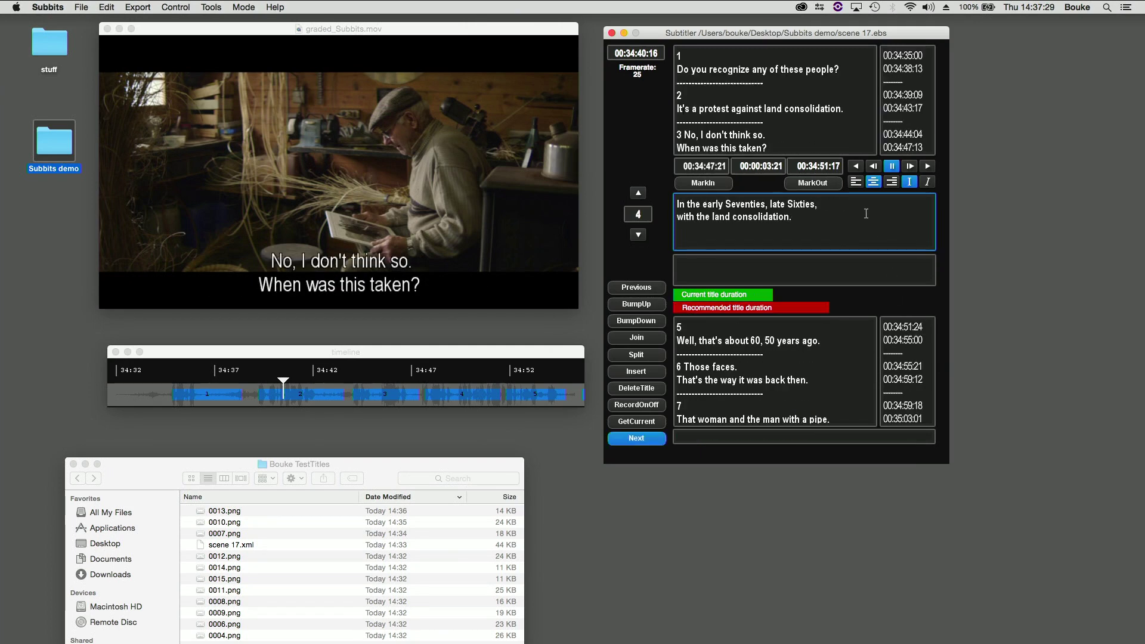
pyautogui.press('Return')
pyautogui.press('Return')
pyautogui.press('Return')
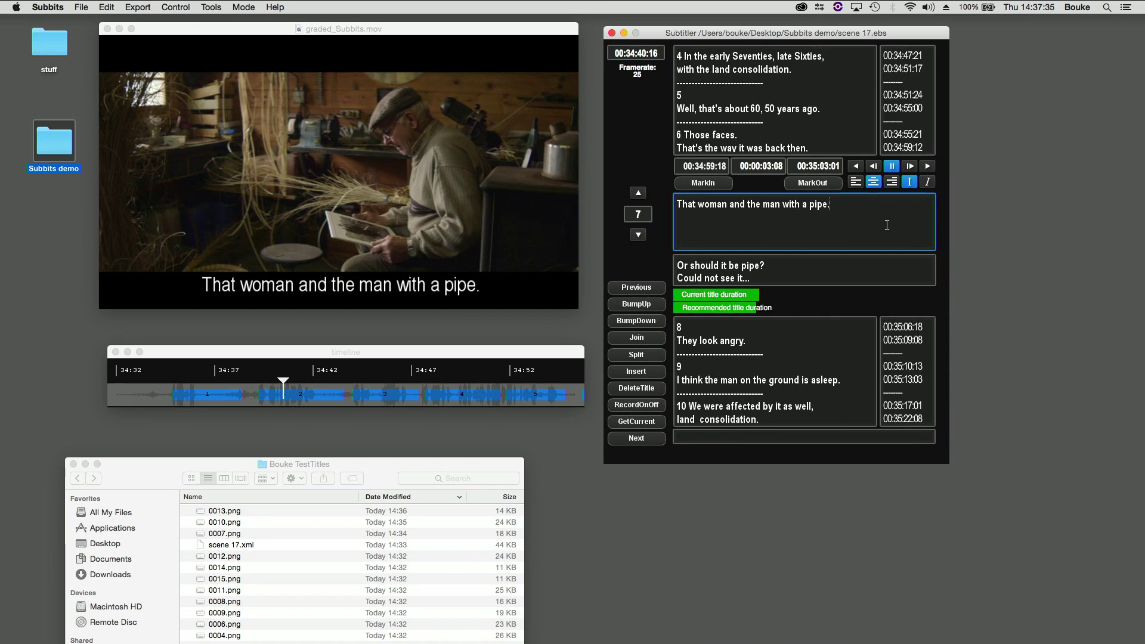
pyautogui.press('super+Down')
pyautogui.press('super+Down')
pyautogui.press('super+Down')
pyautogui.press('super+Down')
pyautogui.press('super+Down')
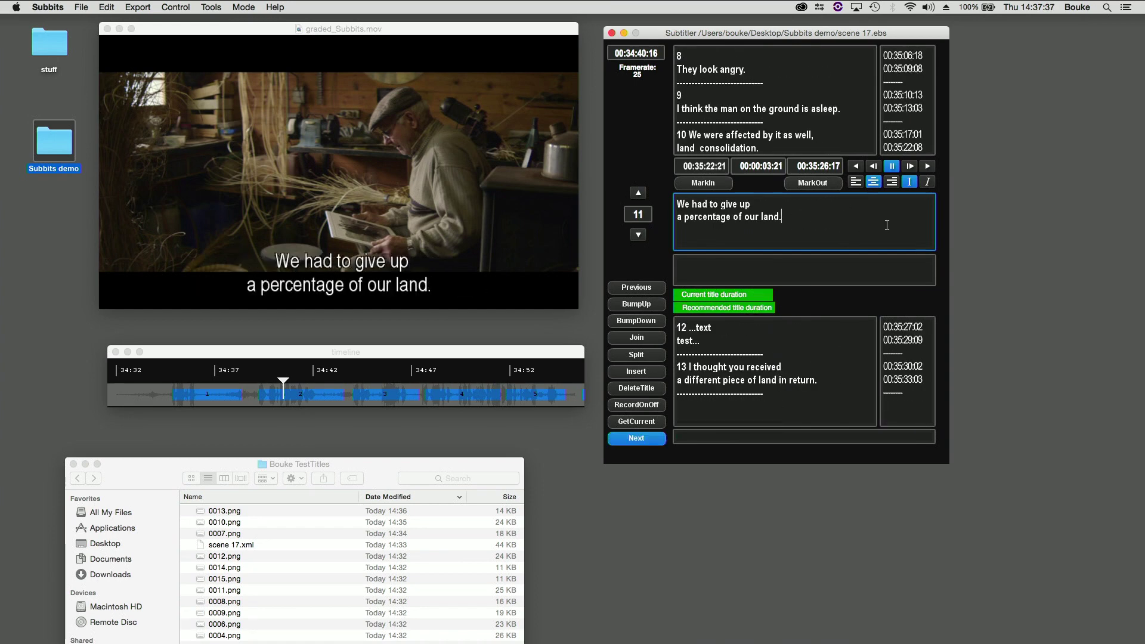